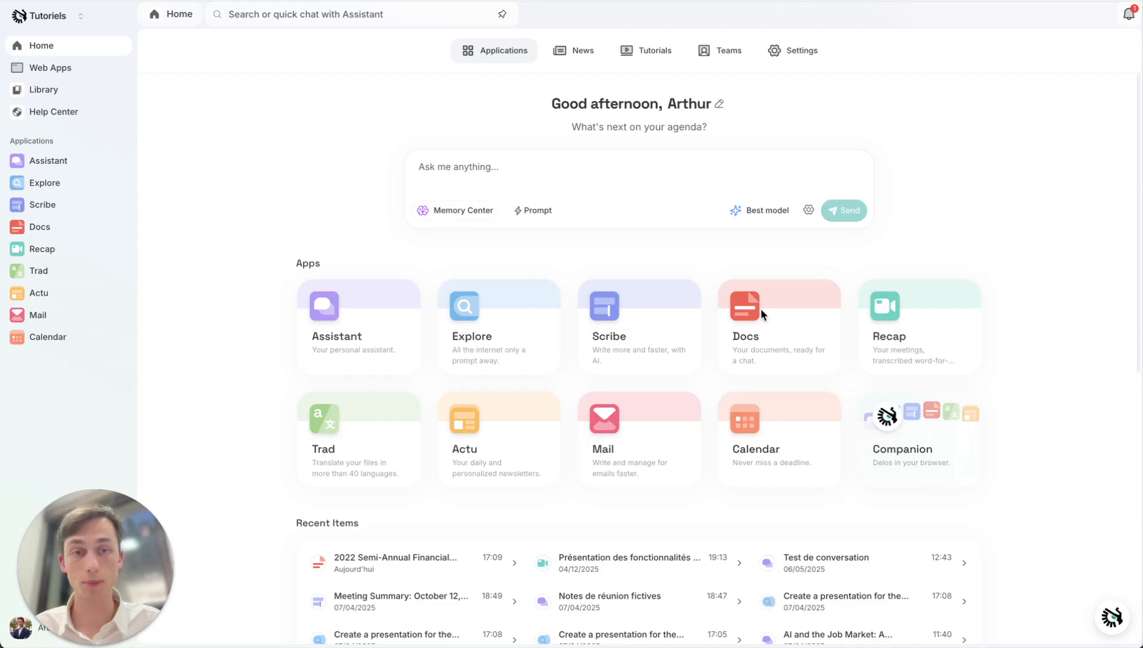
# - Open Docs and start a new conversation with the nine documents of the Company Reports collection
pyautogui.click(783, 331)
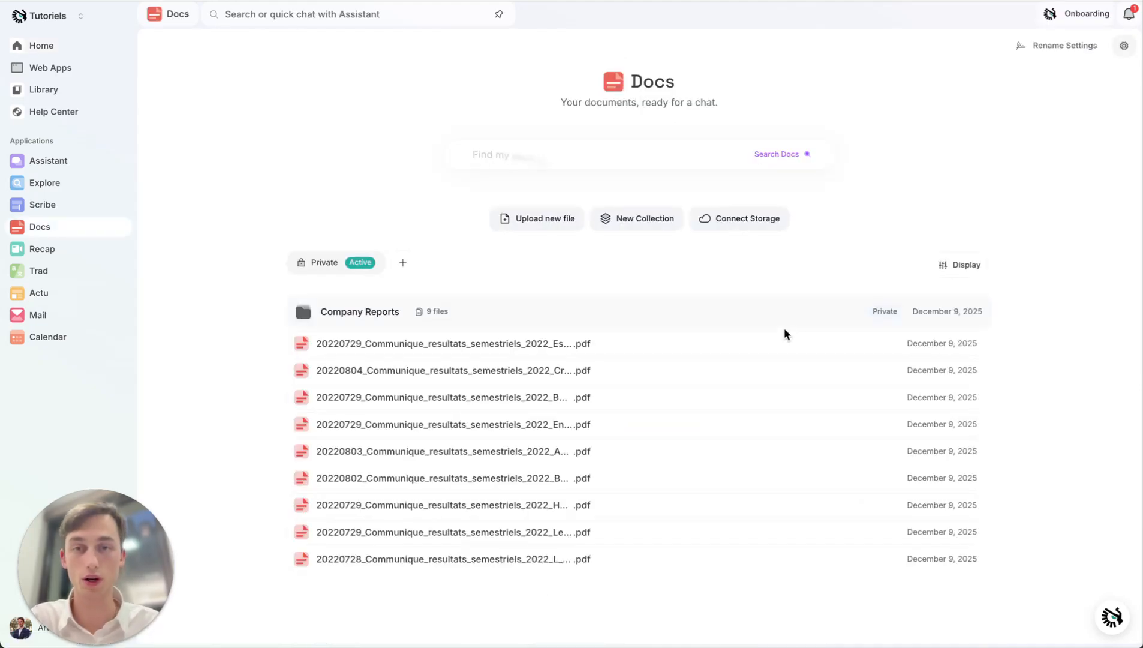
pyautogui.click(348, 313)
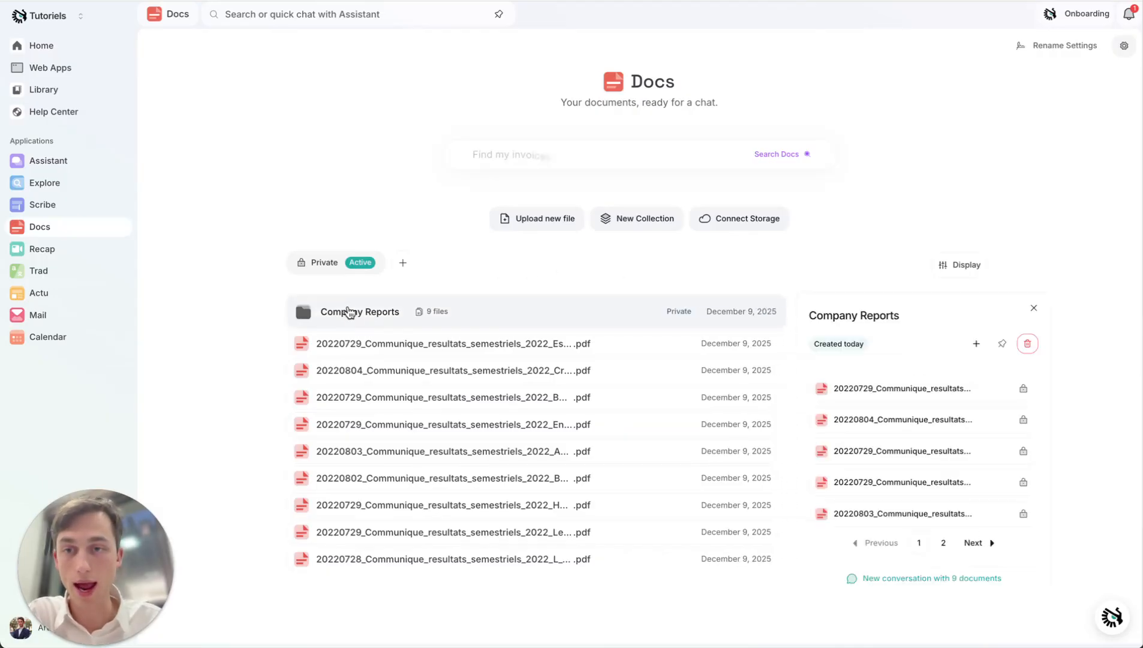
pyautogui.click(926, 581)
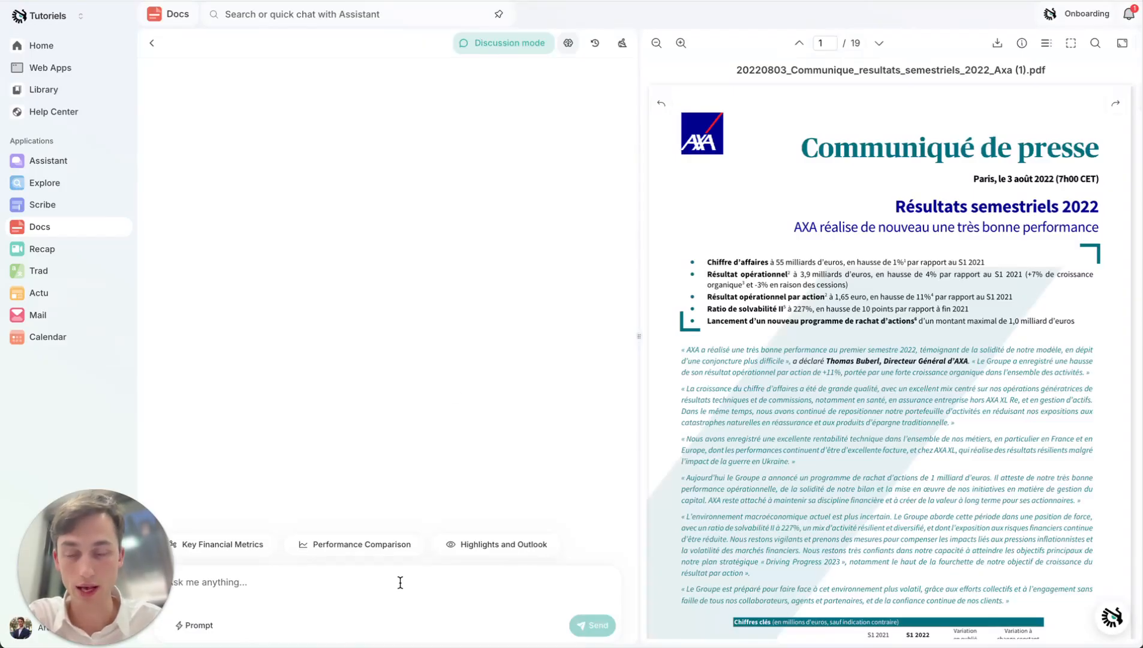
# - Load the Financial Information Extraction prompt into the conversation and switch the document preview to the Credit Agricole report
pyautogui.click(196, 625)
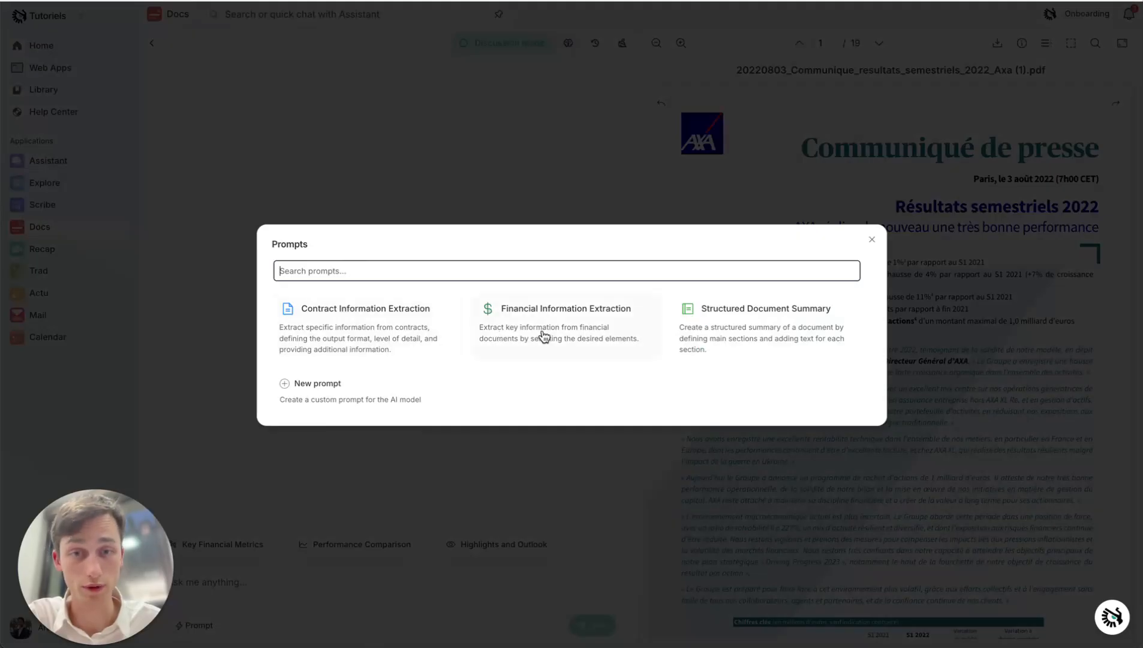
pyautogui.click(544, 336)
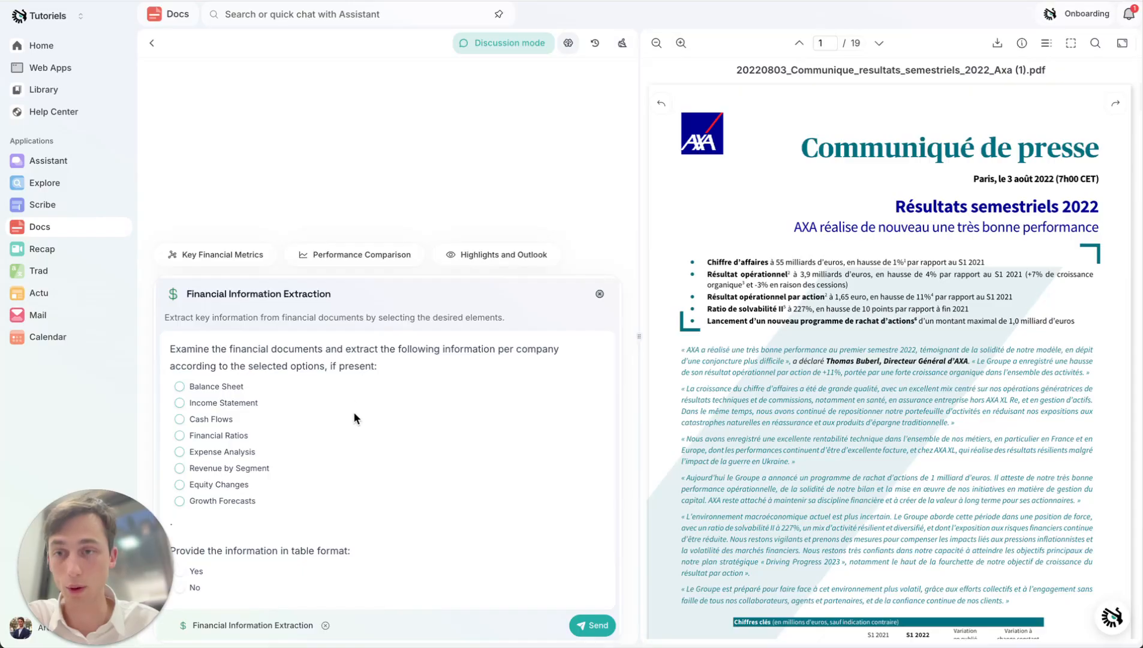
pyautogui.scroll(-5, 1116, 105)
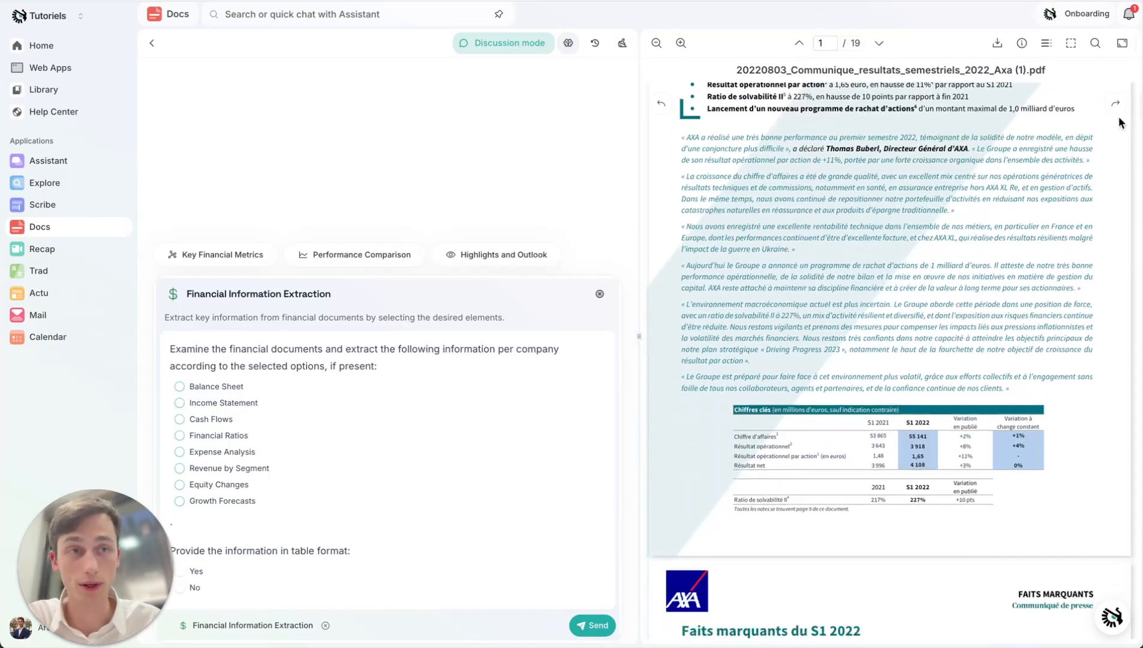
pyautogui.click(1116, 105)
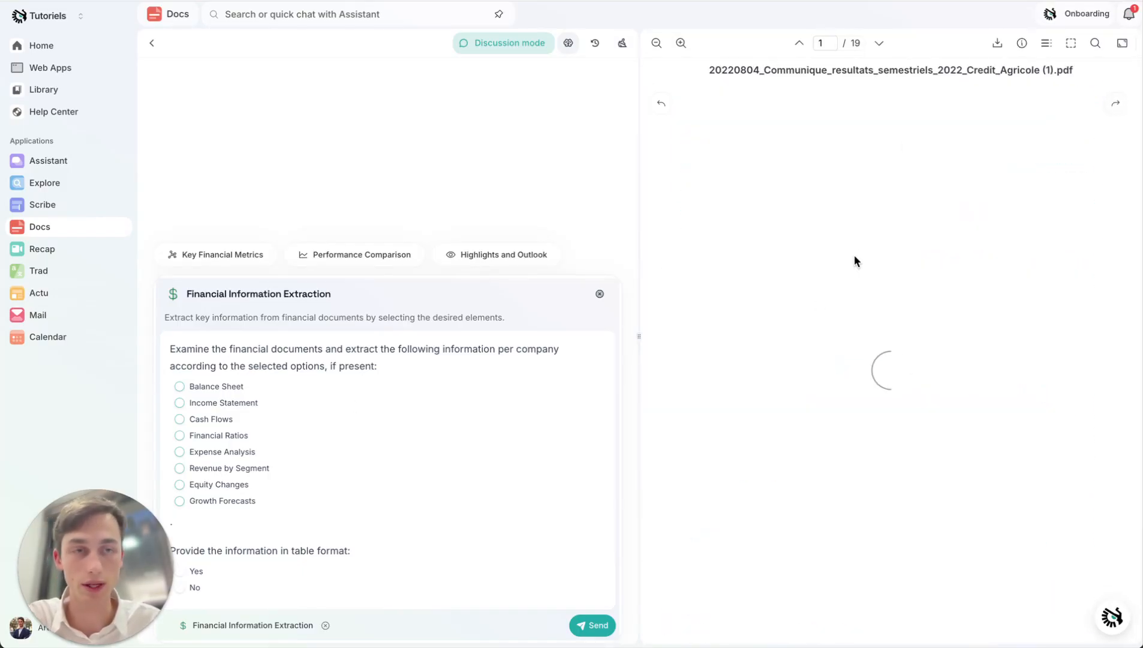
# - Select Cash Flows and Expense Analysis for extraction, set table format to No, and send the prompt
pyautogui.click(180, 419)
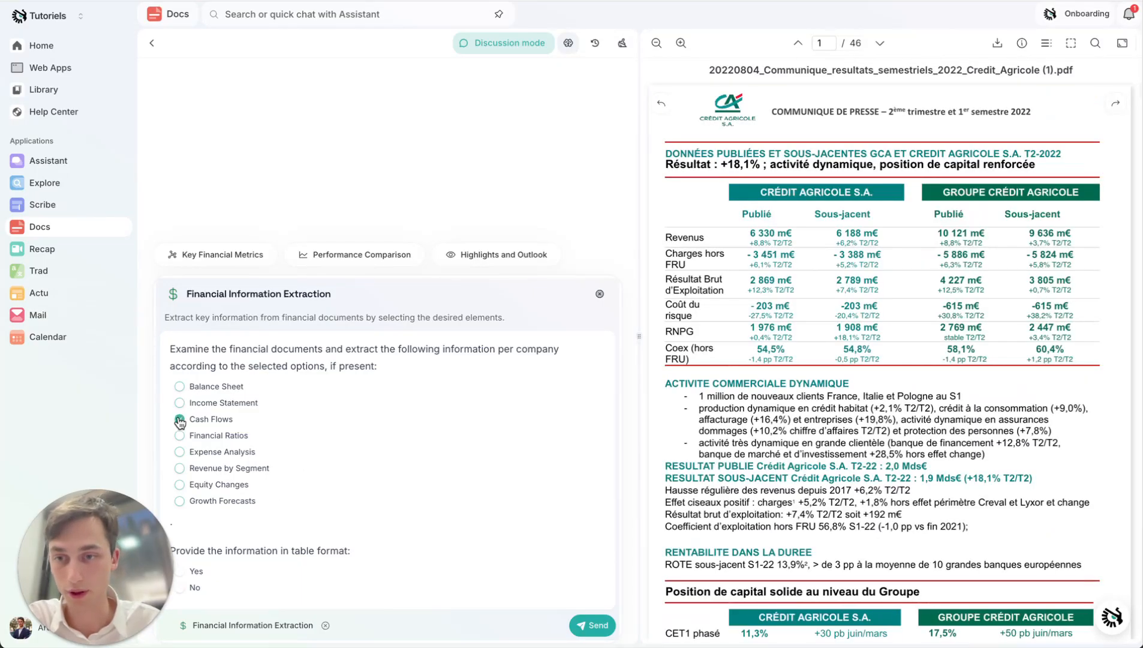
pyautogui.click(180, 451)
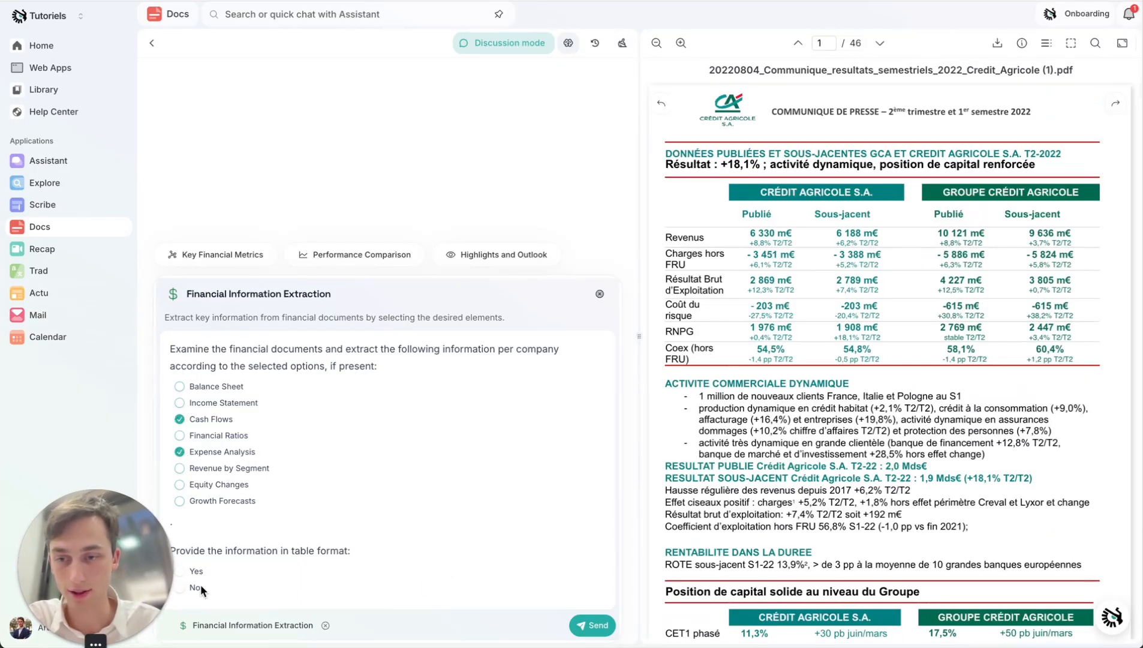
pyautogui.click(581, 626)
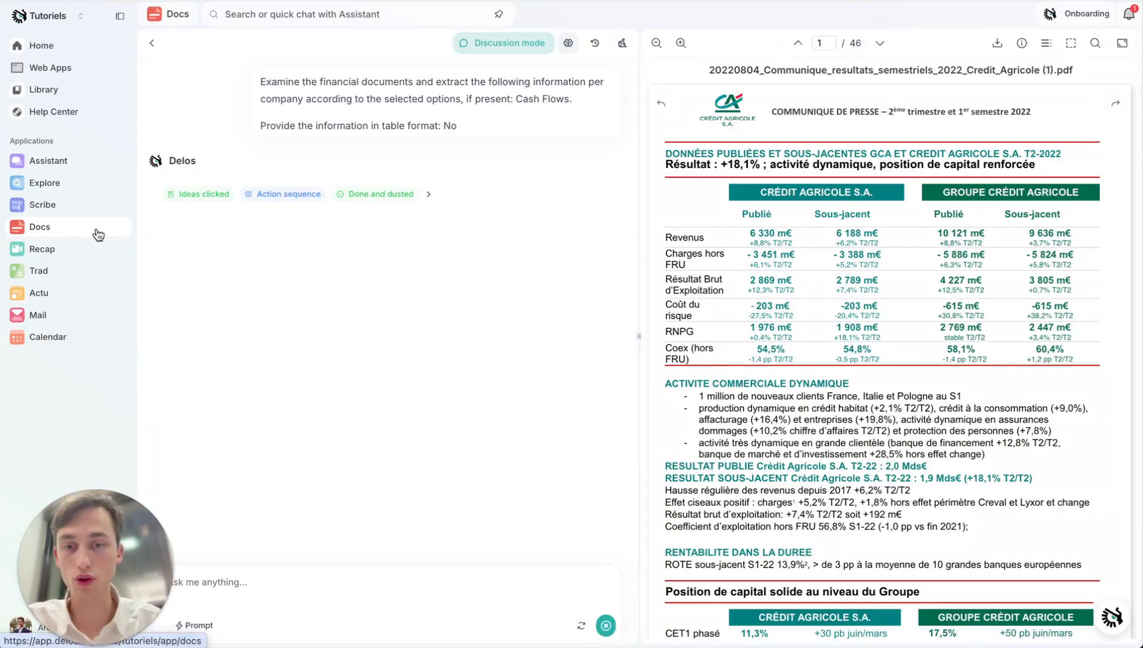
# - Open the Financial Information Extraction prompt from the Docs prompts in the Library
pyautogui.click(72, 53)
pyautogui.click(61, 94)
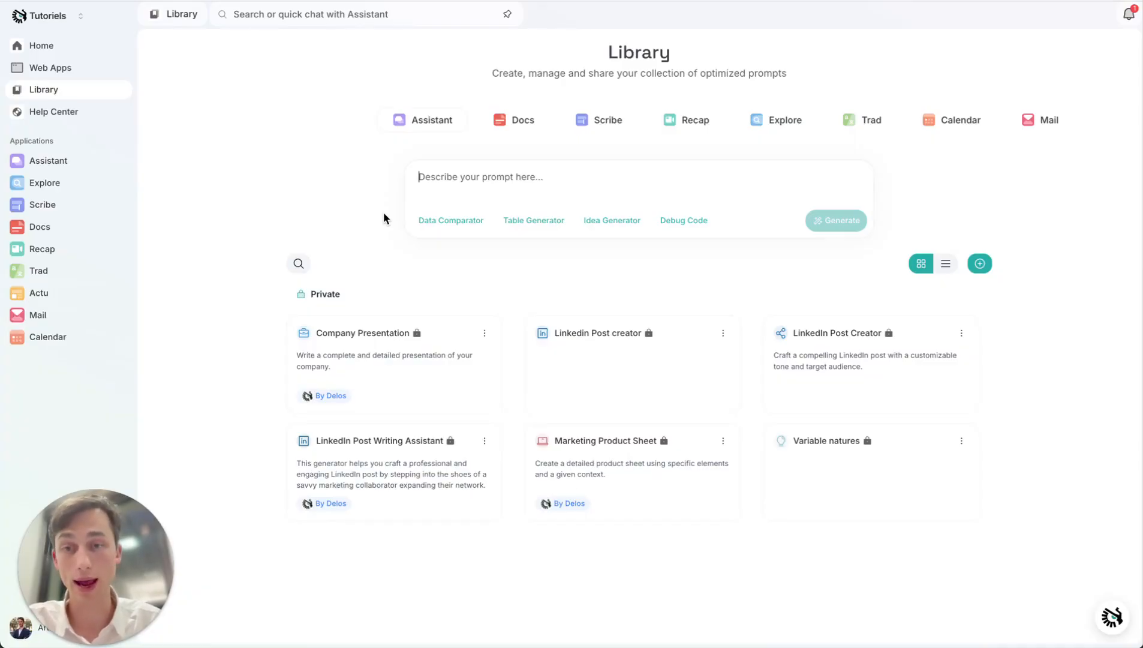
pyautogui.click(514, 132)
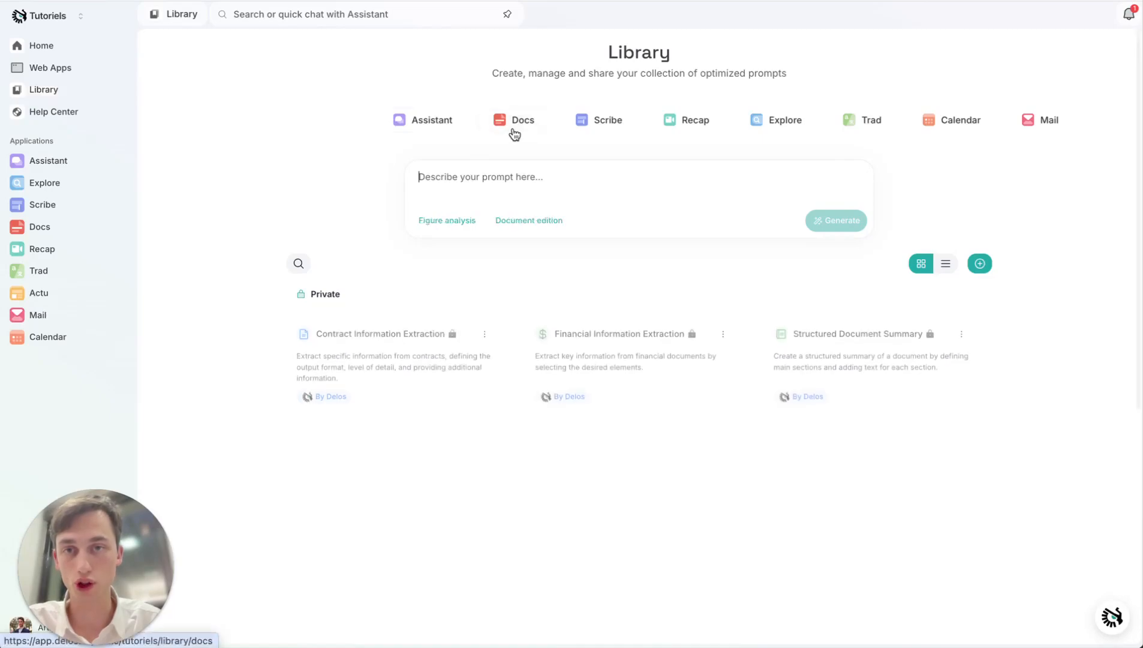
pyautogui.click(622, 359)
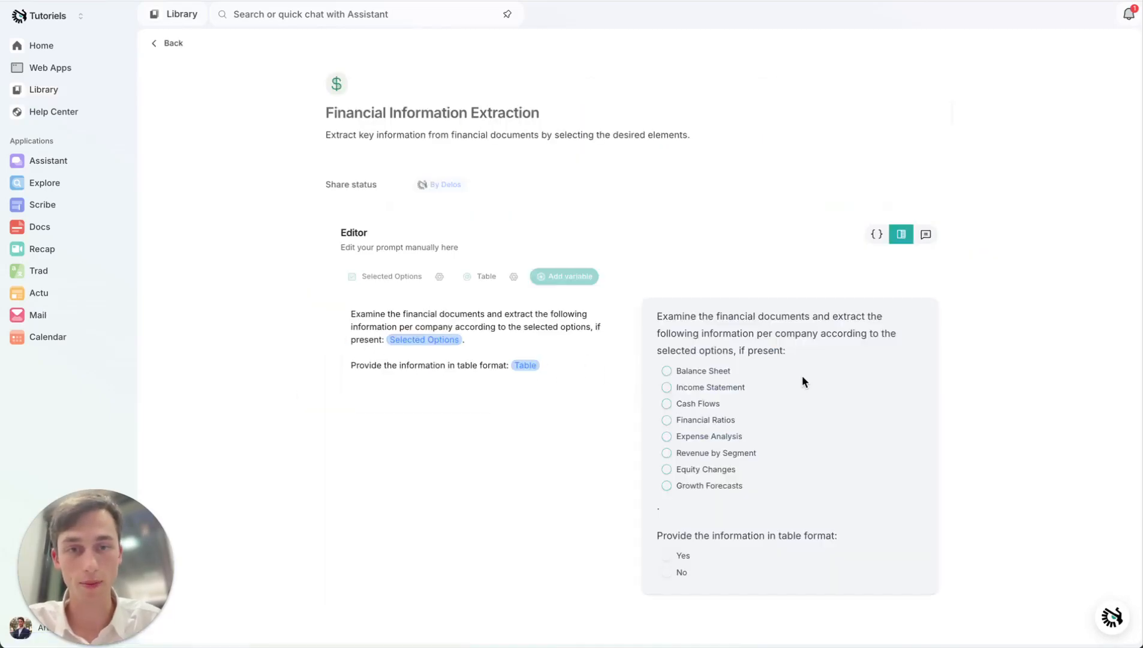
pyautogui.hscroll(-5, 741, 489)
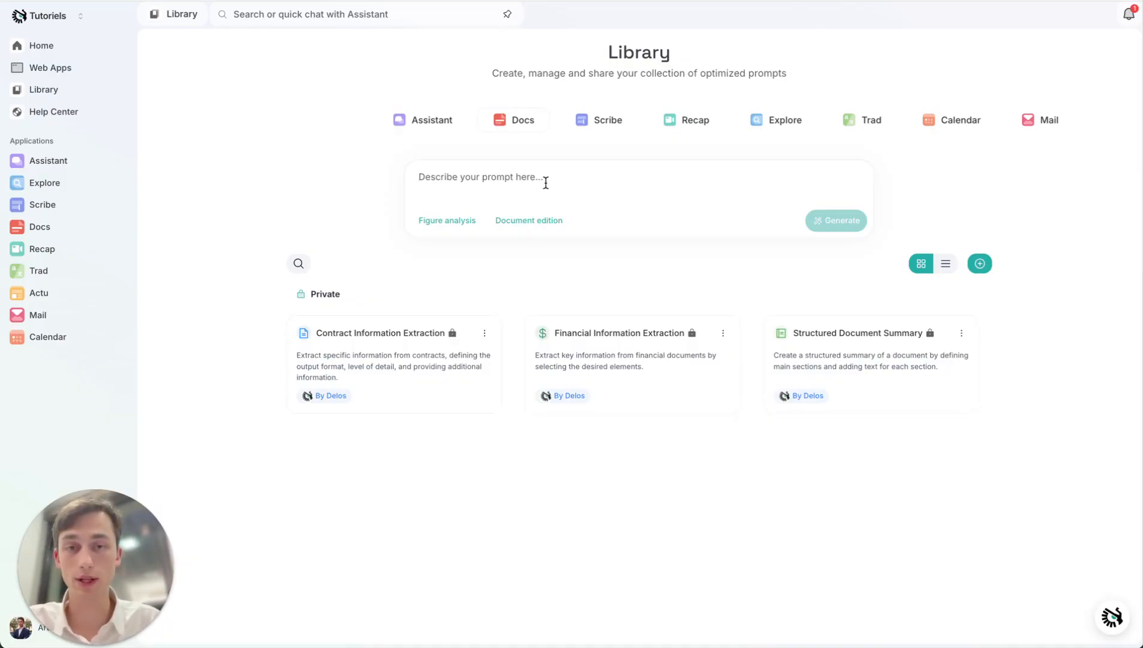
pyautogui.click(618, 363)
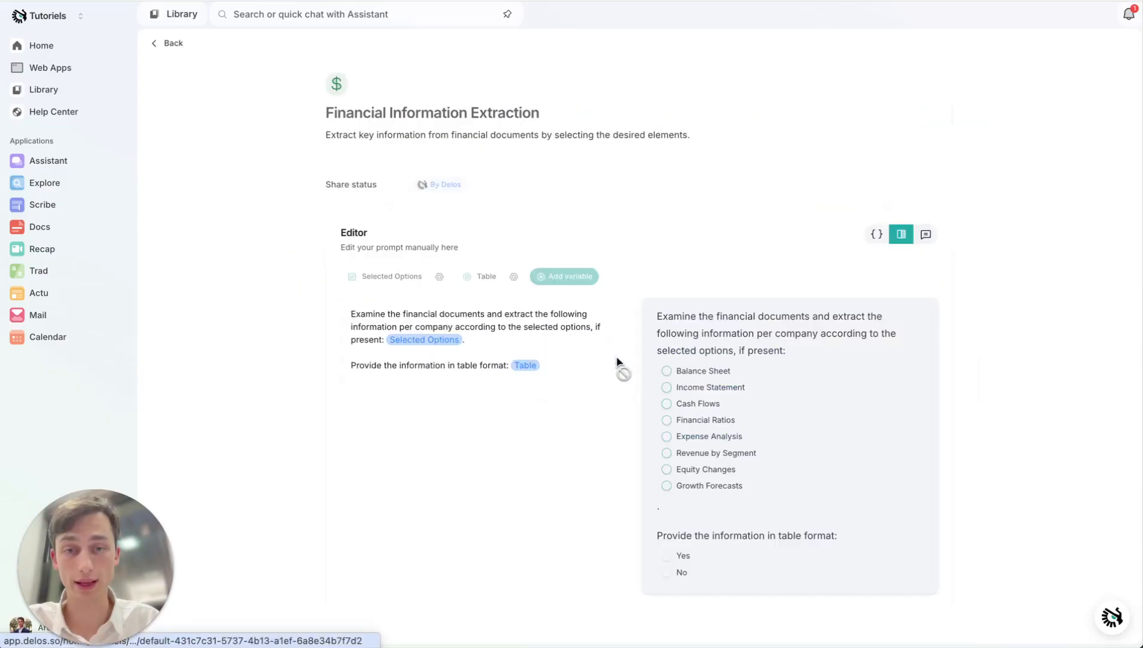
# - In the prompt preview, select Balance Sheet and Income Statement, and set the table format to Yes
pyautogui.click(667, 372)
pyautogui.click(666, 389)
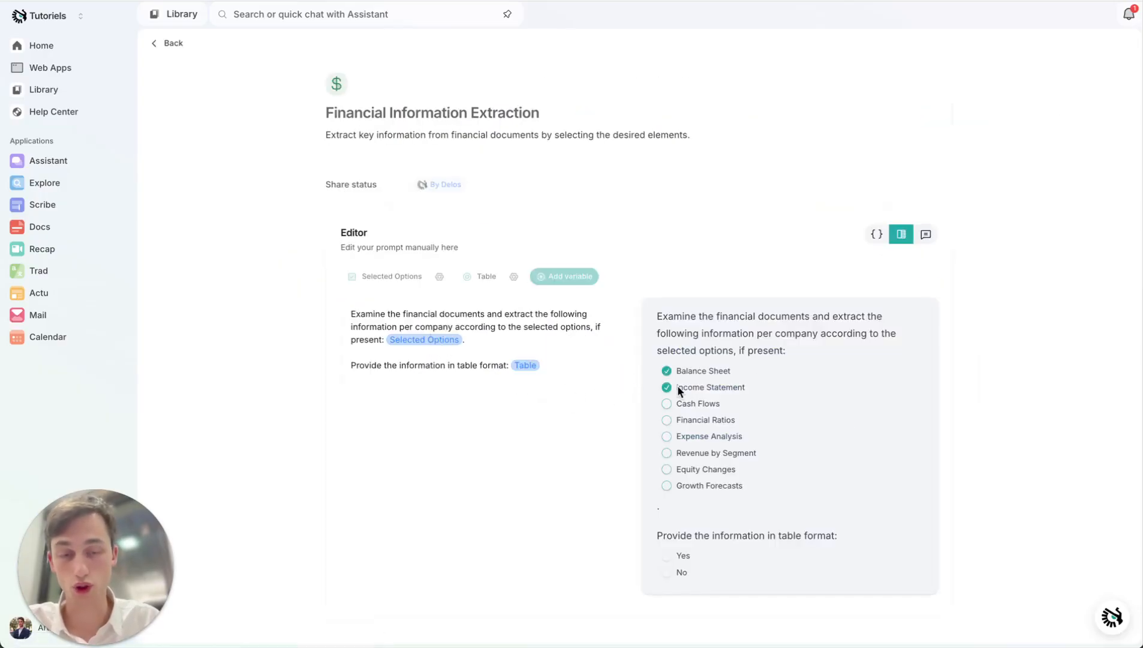
pyautogui.click(665, 558)
pyautogui.click(666, 572)
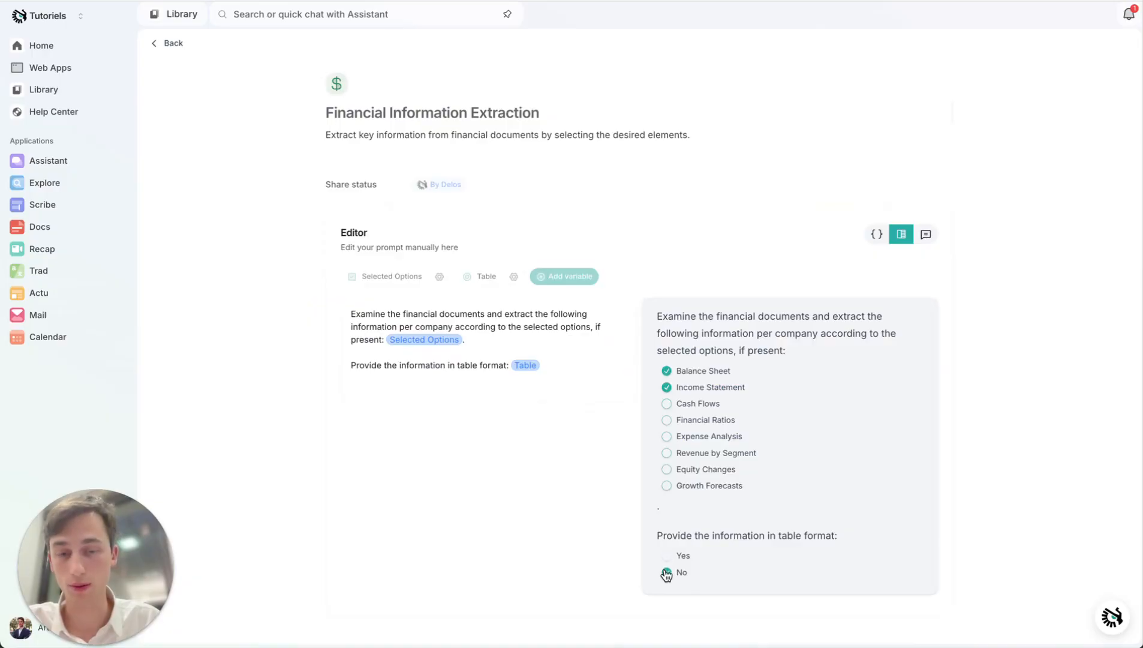
pyautogui.click(666, 557)
# - Return to the Library and open the Variable natures prompt from the Assistant prompts
pyautogui.click(174, 44)
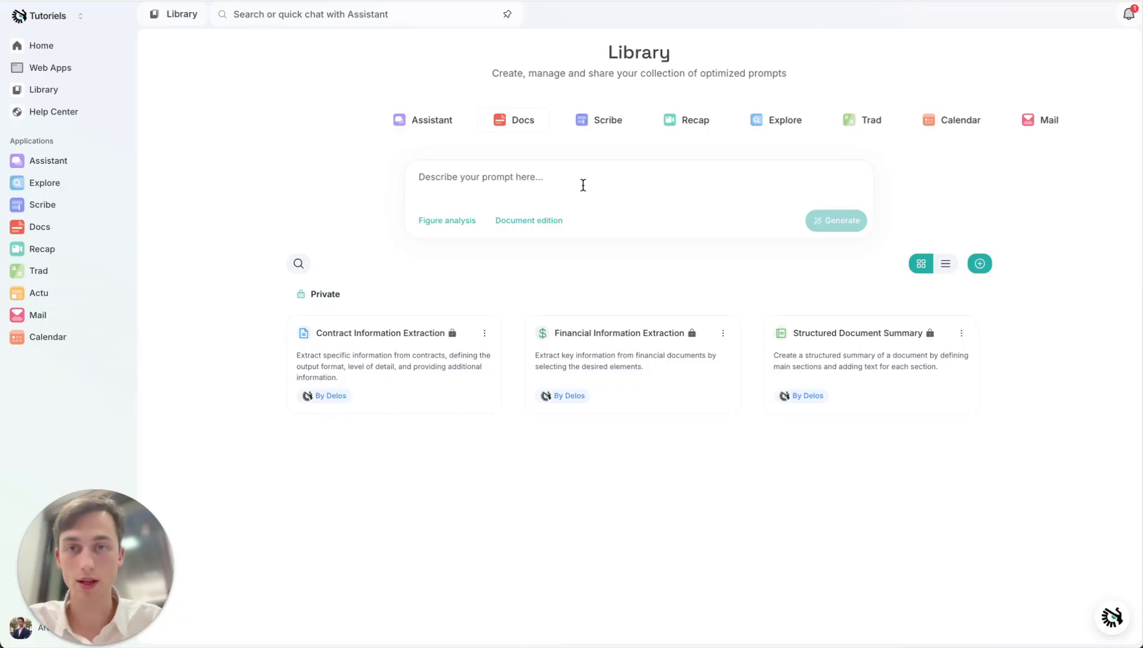
pyautogui.click(418, 127)
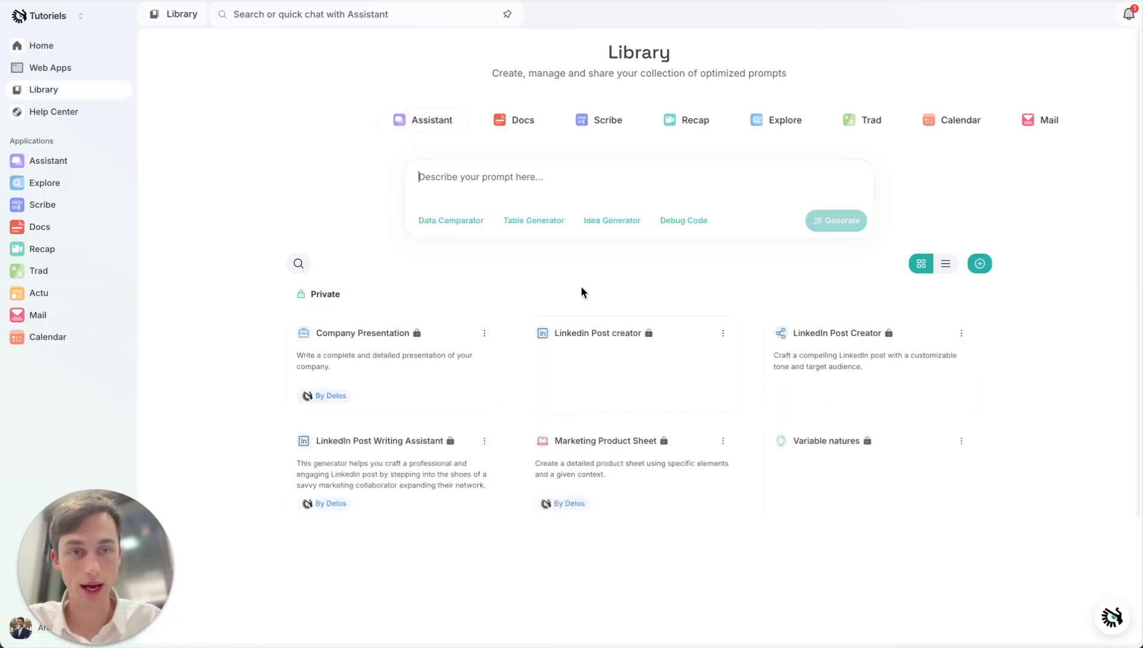
pyautogui.click(856, 501)
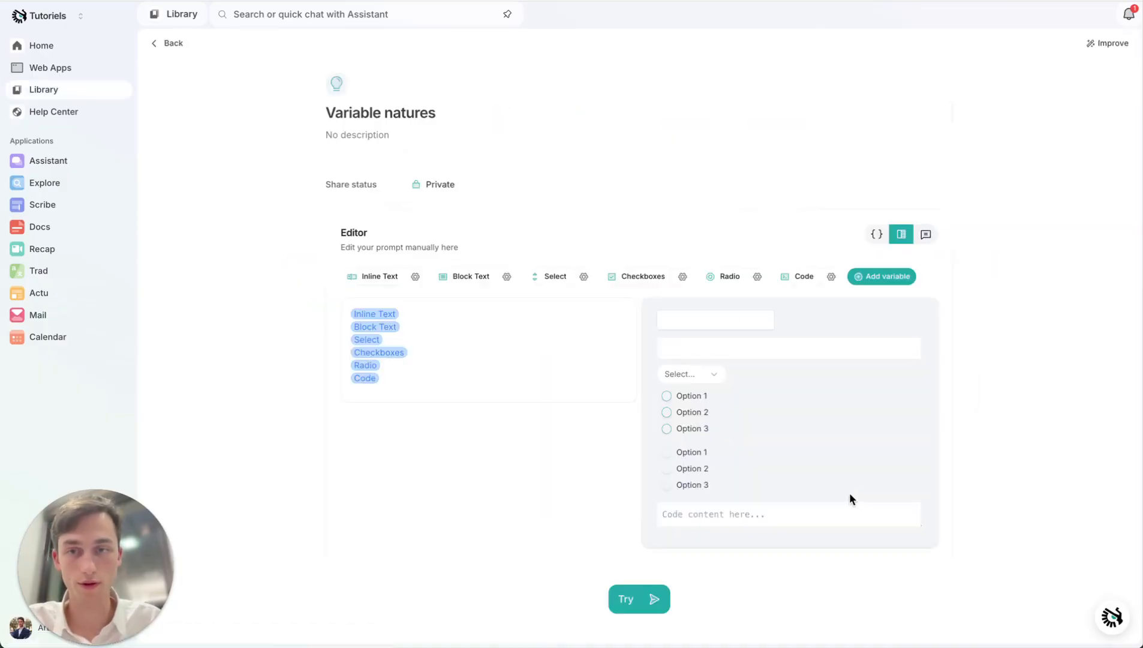
# - Try the text, dropdown and code fields in the Variable natures preview, and tick Option 1 in its checkboxes
pyautogui.click(737, 322)
pyautogui.click(738, 350)
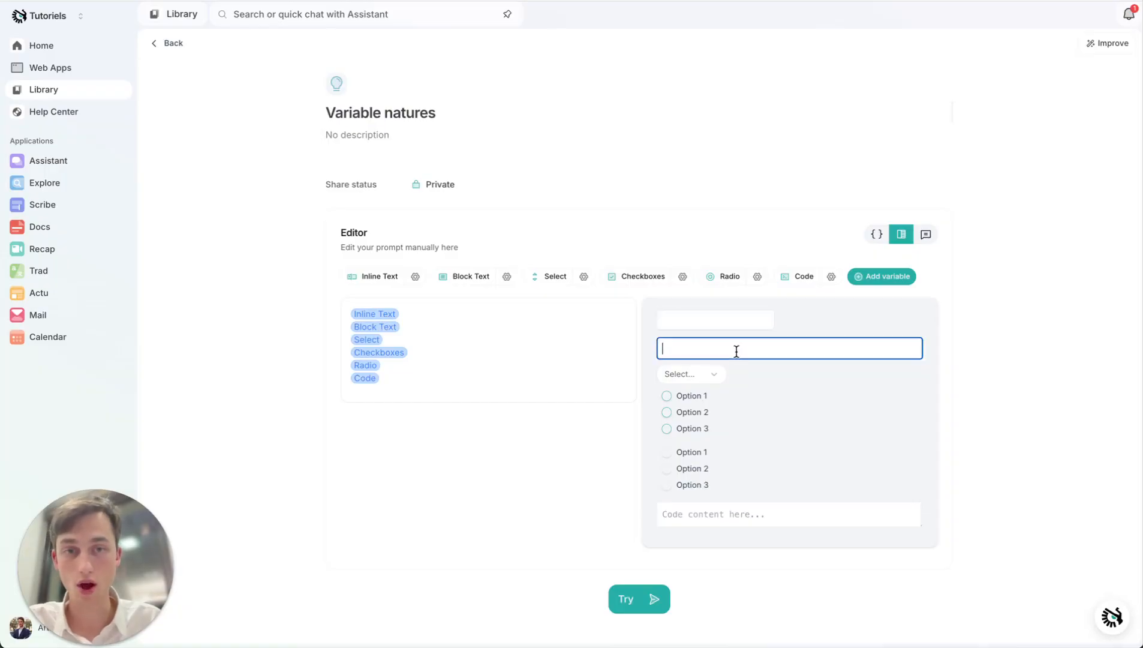
pyautogui.click(711, 372)
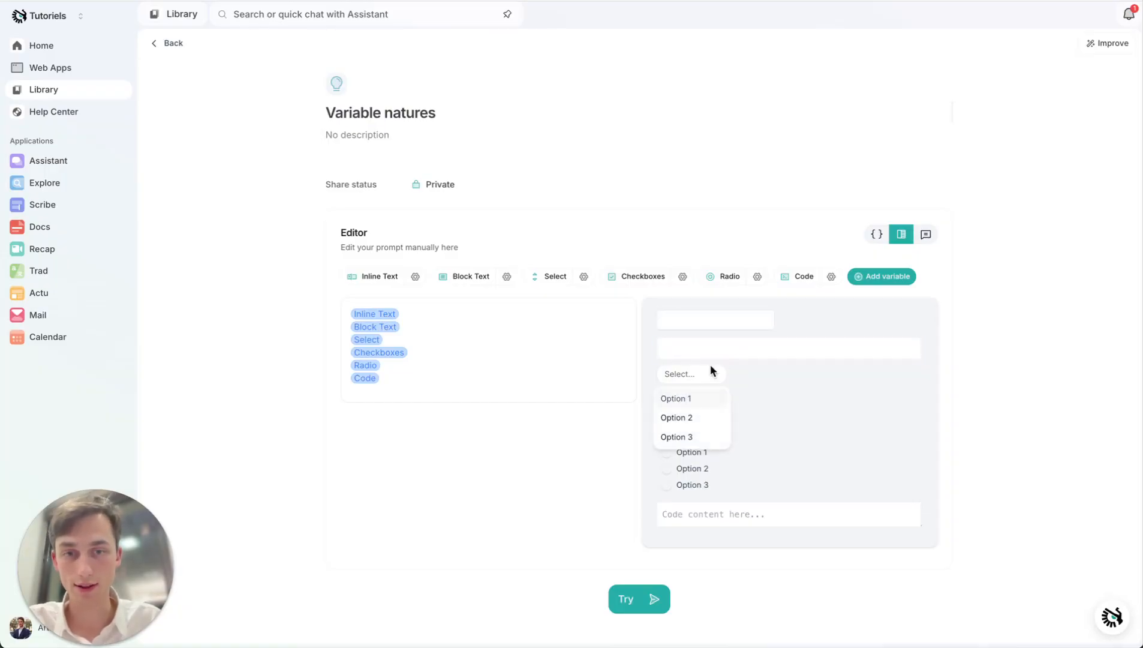
pyautogui.click(768, 380)
pyautogui.click(671, 395)
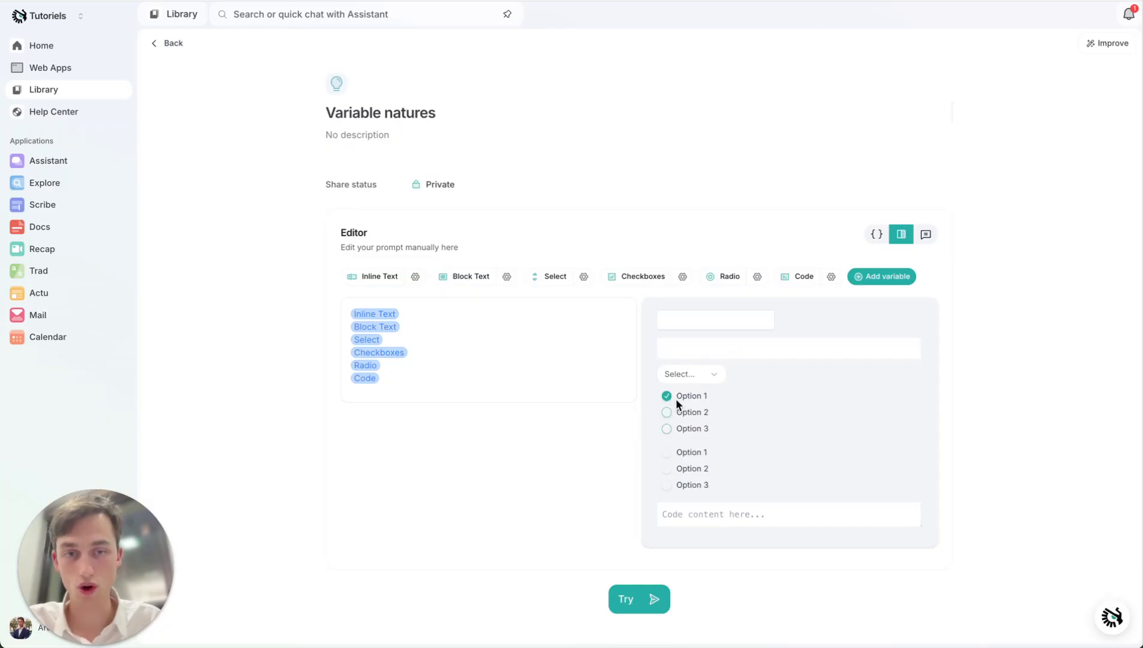
pyautogui.click(703, 512)
# - Fill the preview's inline text field with "write elements"
pyautogui.click(693, 316)
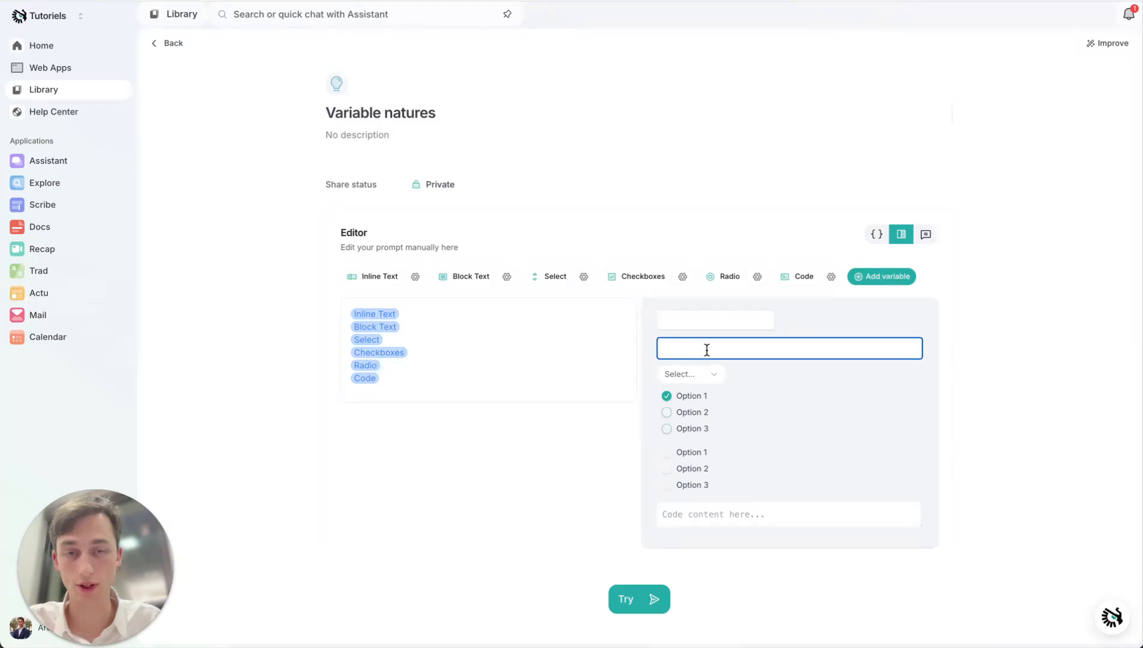
pyautogui.click(727, 322)
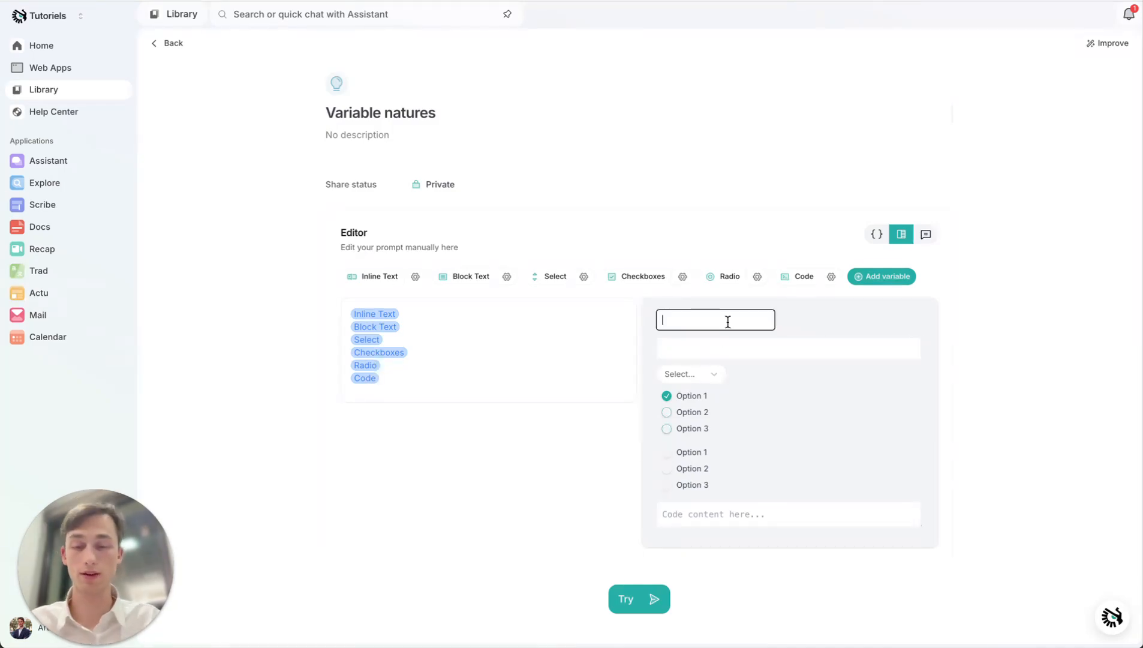
pyautogui.write('write')
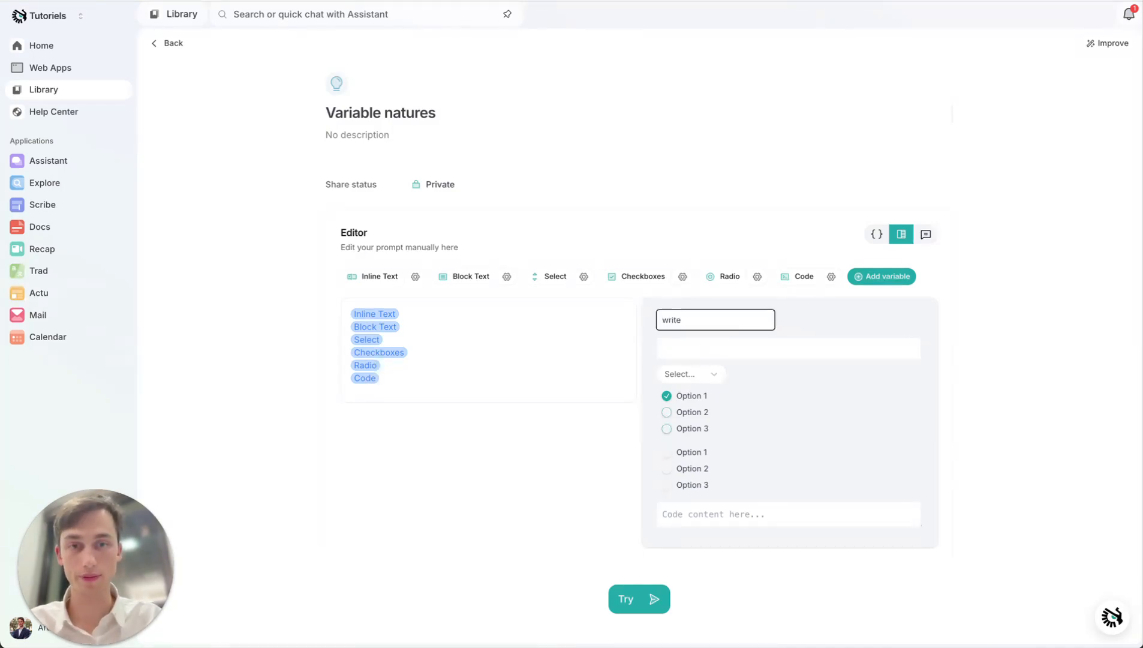
pyautogui.write(' elements')
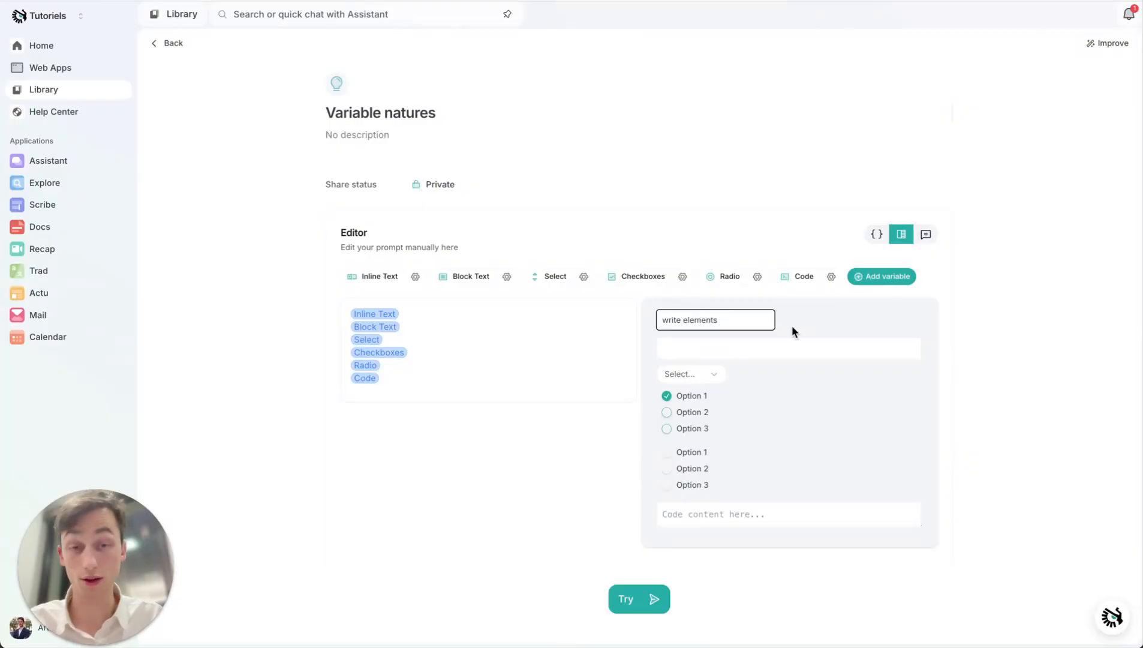
# - Try the block text field and choose Option 2 in the preview's Select dropdown
pyautogui.click(789, 339)
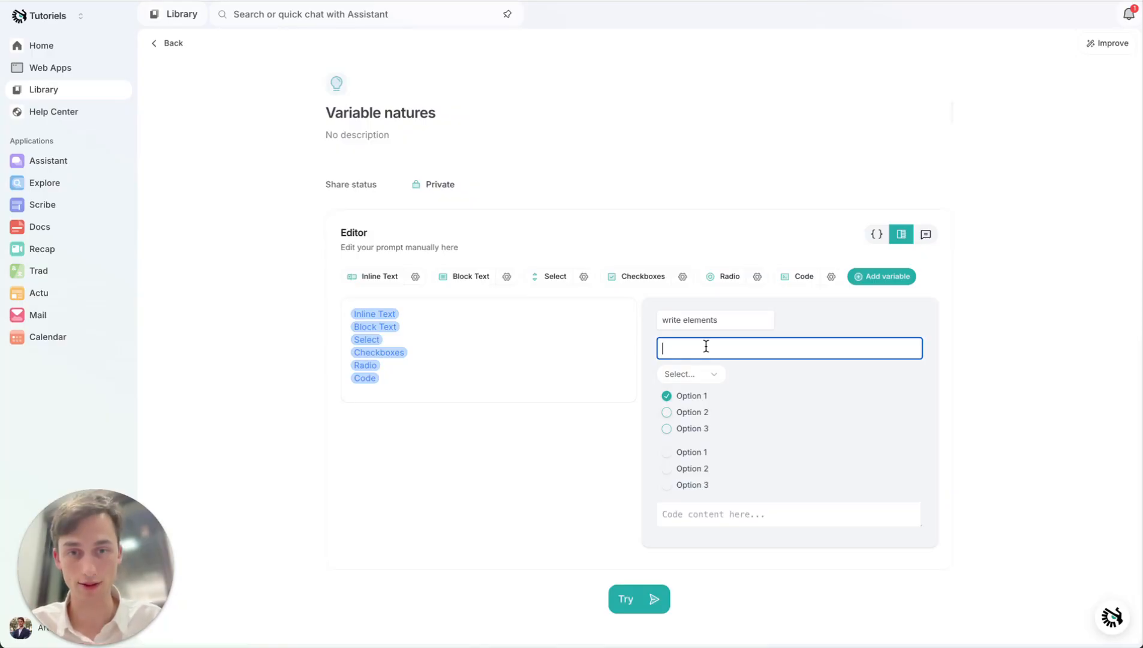
pyautogui.click(698, 374)
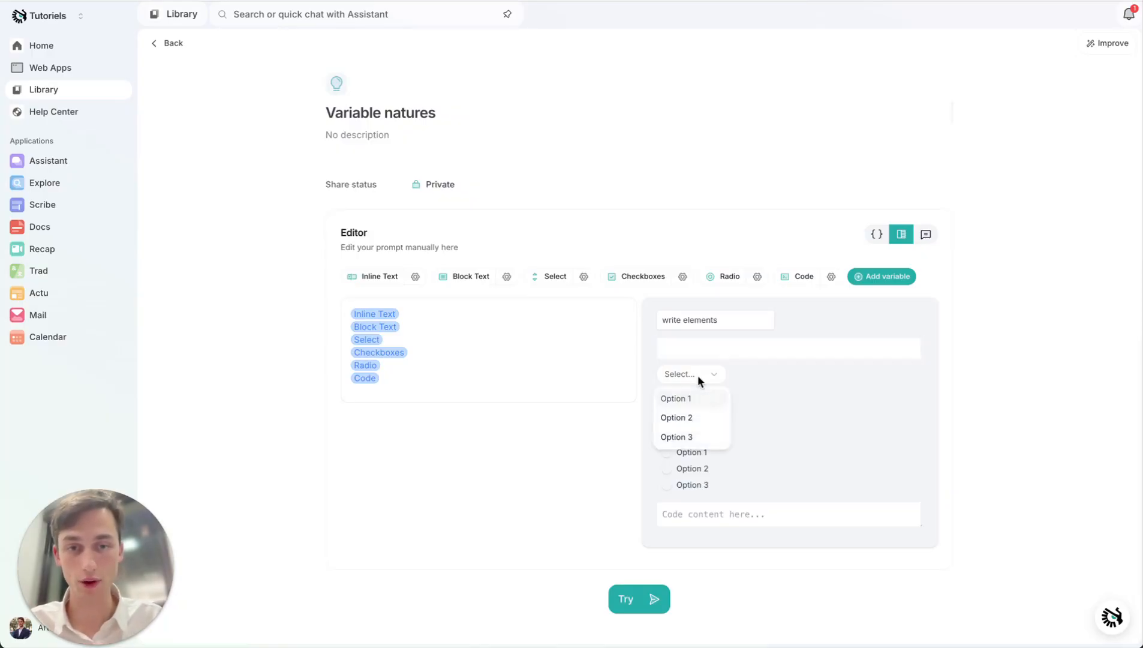
pyautogui.click(687, 419)
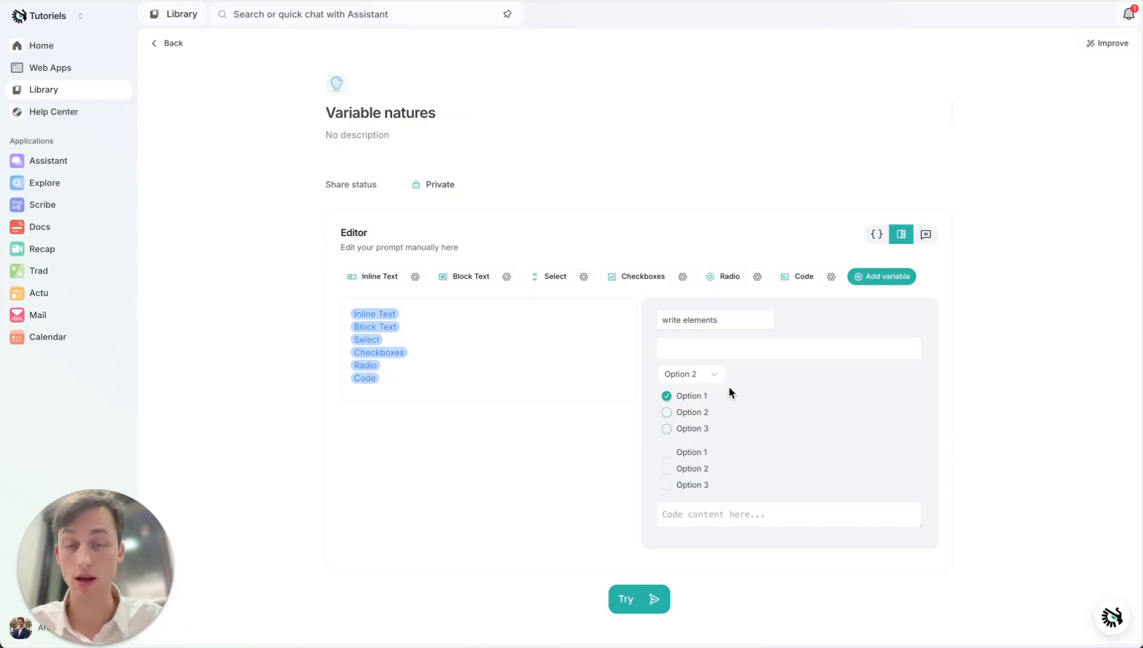
pyautogui.click(698, 376)
pyautogui.click(792, 394)
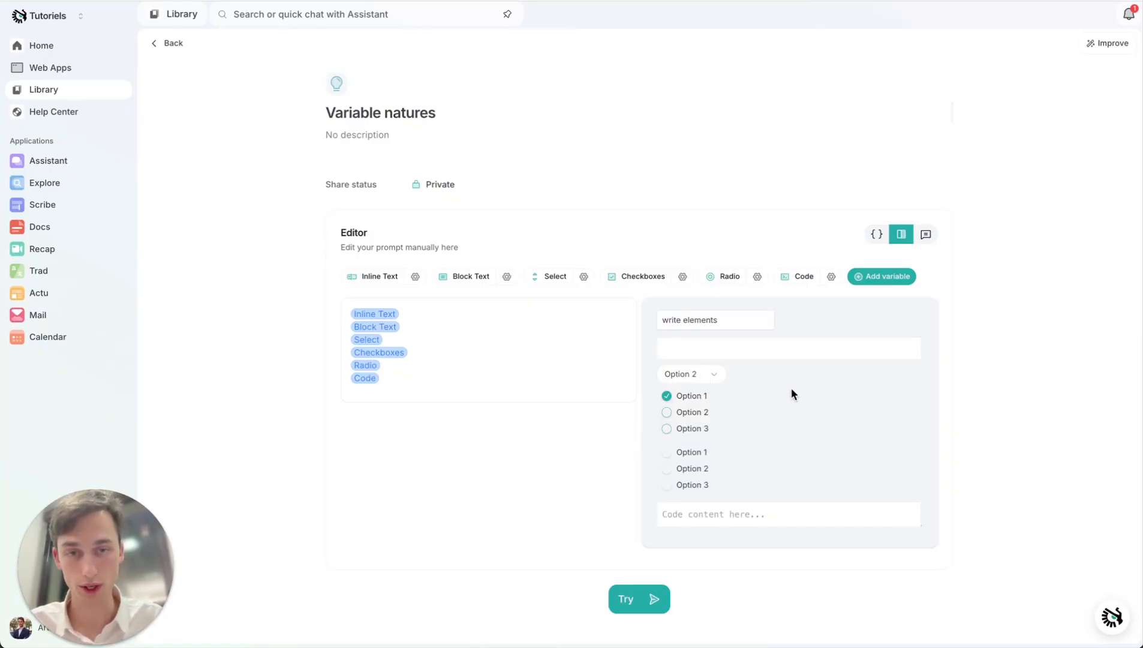
# - In the preview's checkboxes, add Option 3 to the selection, toggling Option 2 on and back off
pyautogui.click(667, 413)
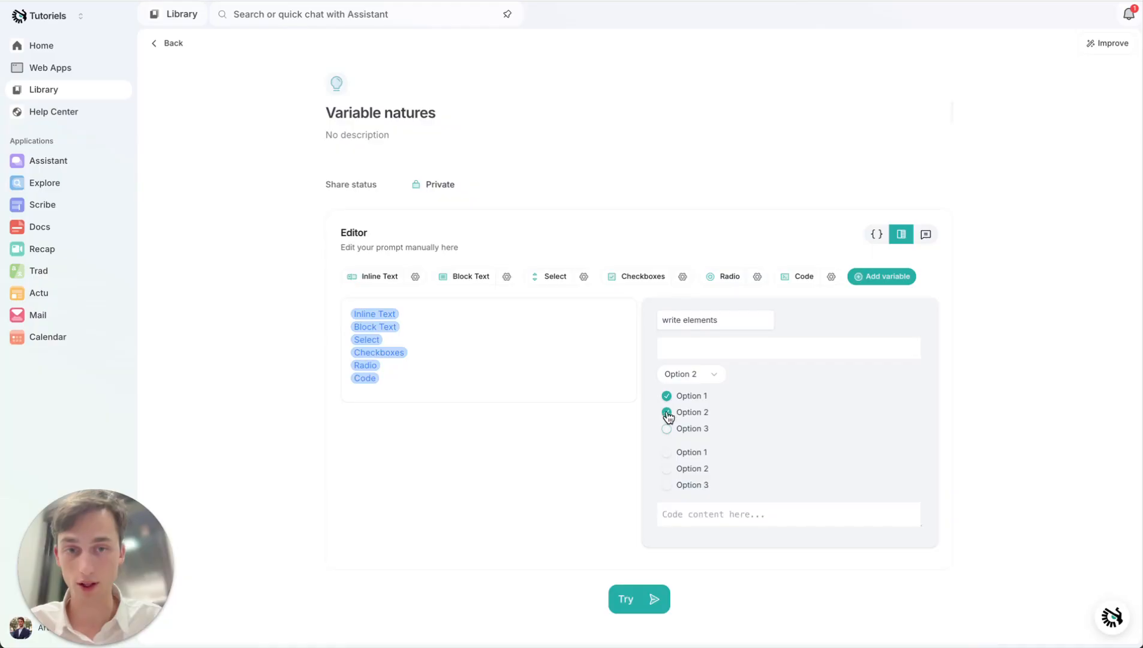
pyautogui.click(668, 429)
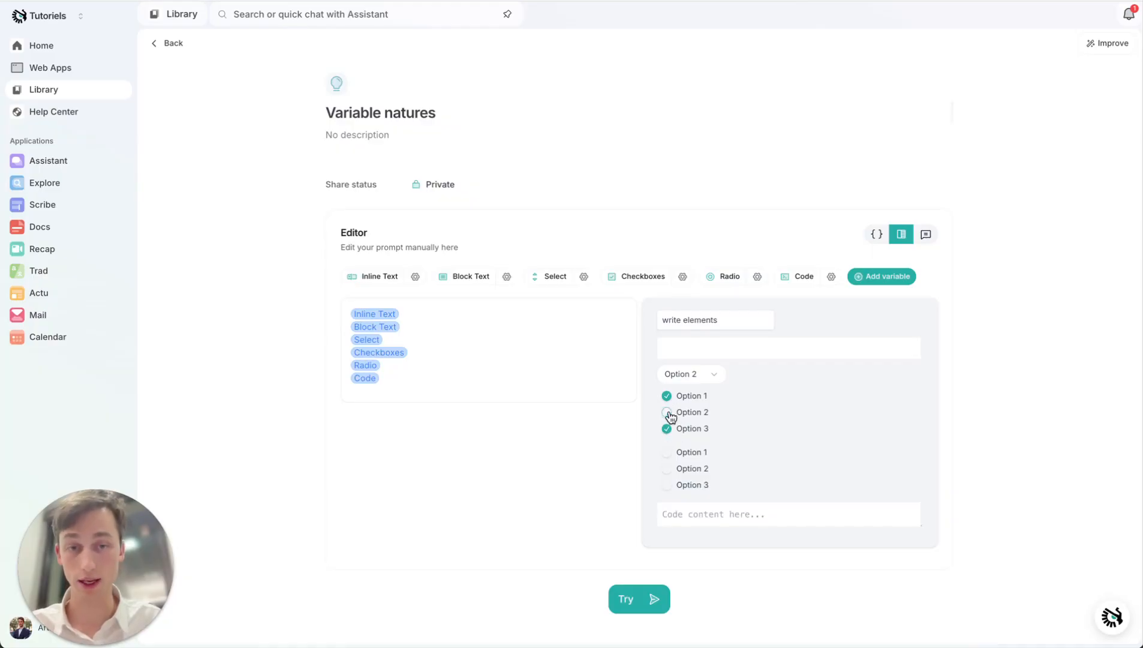
pyautogui.click(667, 413)
# - Try each choice in the preview's radio group in turn, ending with Option 3 selected
pyautogui.click(668, 454)
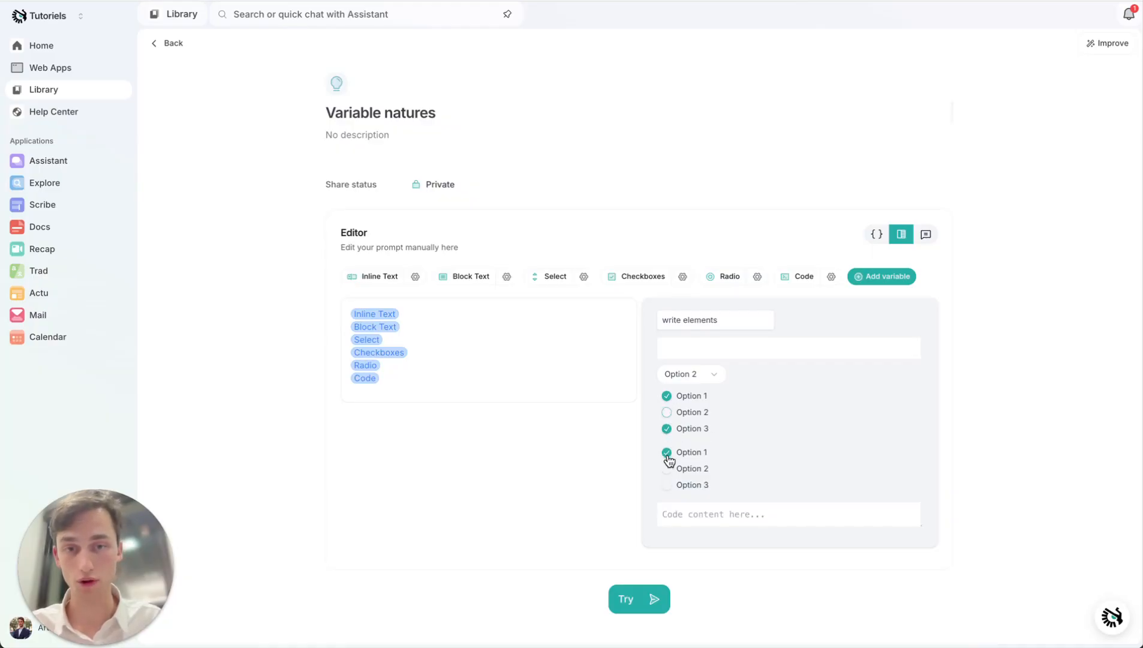
pyautogui.click(668, 470)
pyautogui.click(669, 486)
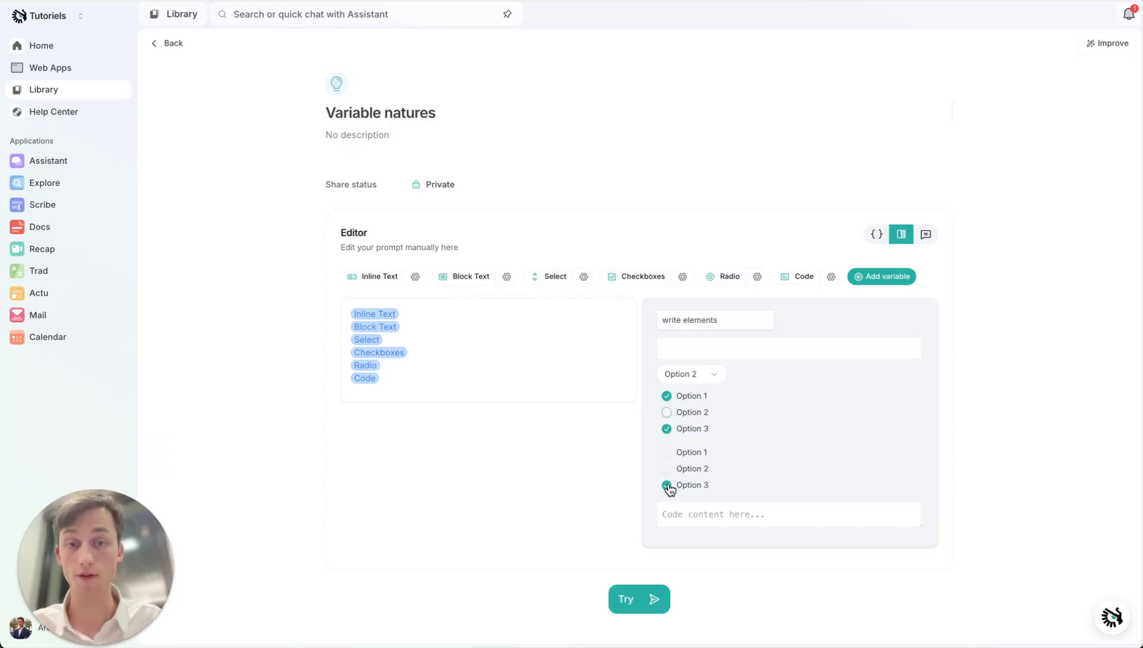
# - Try the preview's code field, return to the Library overview and display the prompts for Docs
pyautogui.click(691, 514)
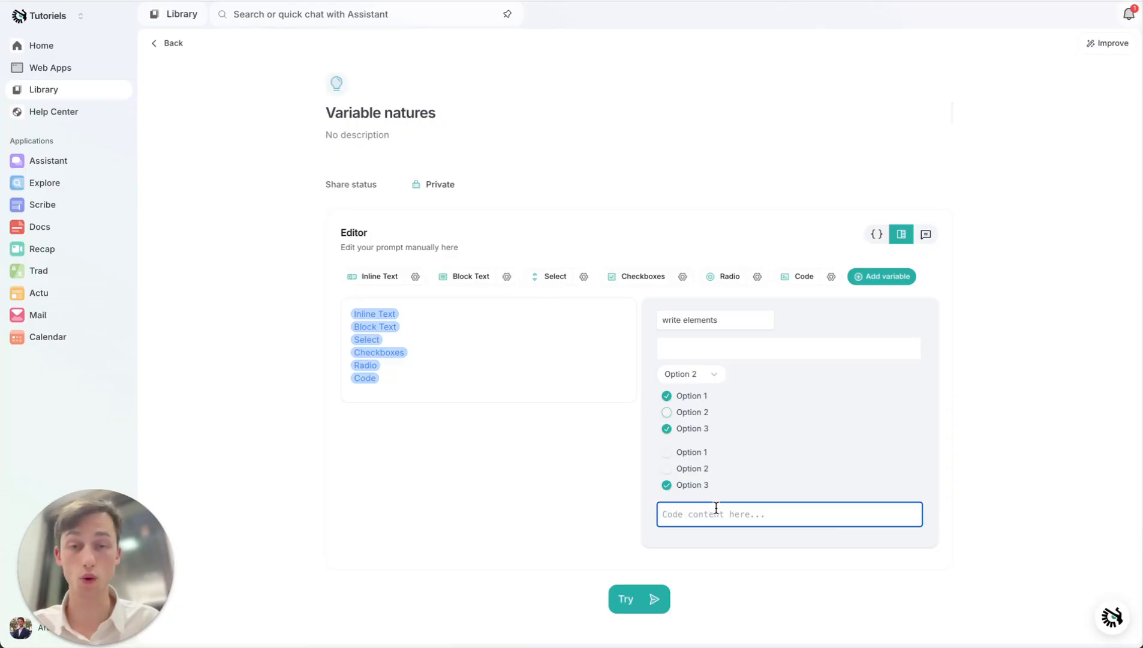
pyautogui.click(163, 42)
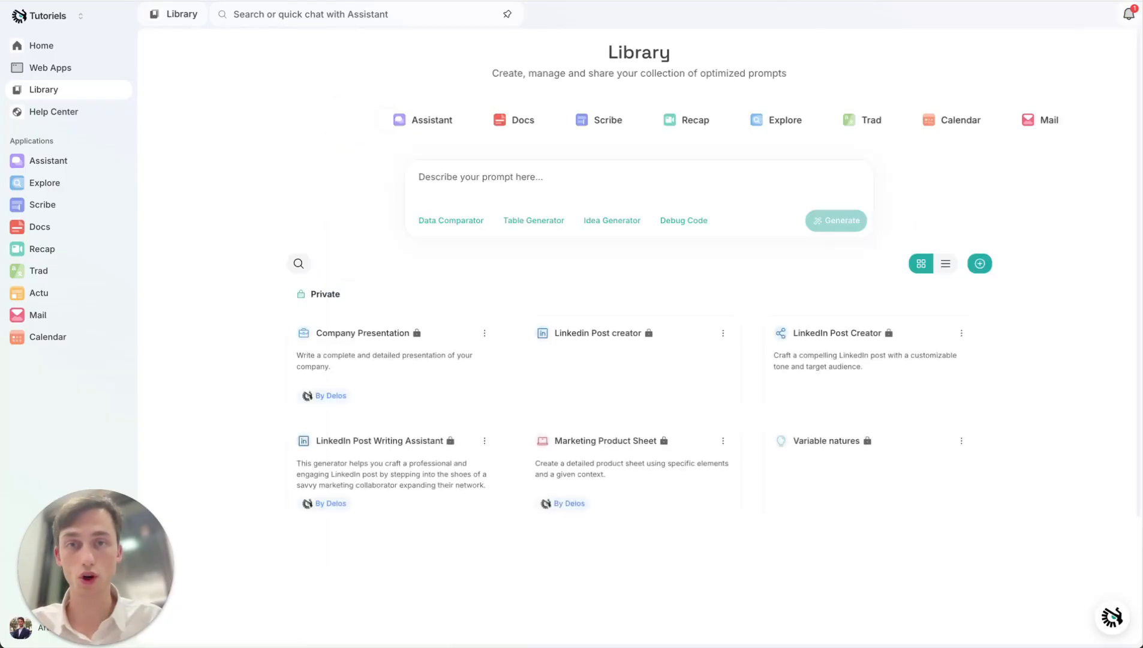
pyautogui.click(523, 117)
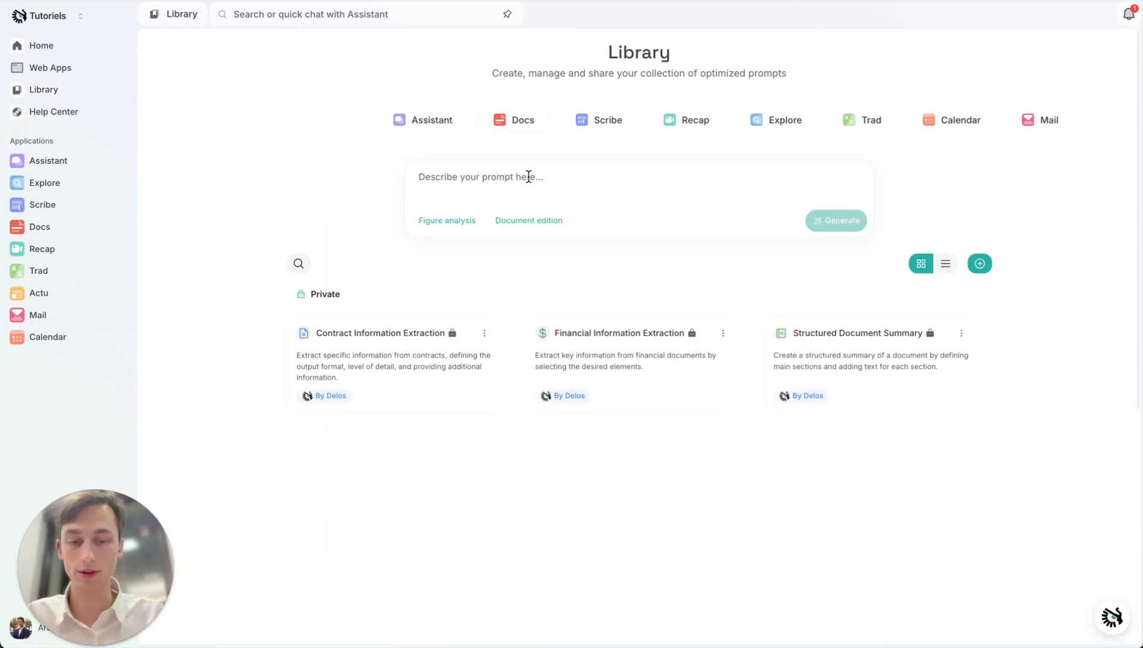
# - Begin the new prompt description with "I want a prompt that allows me to extratc financial data from reports :"
pyautogui.click(529, 176)
pyautogui.write('I want a prompt that allows me to ext')
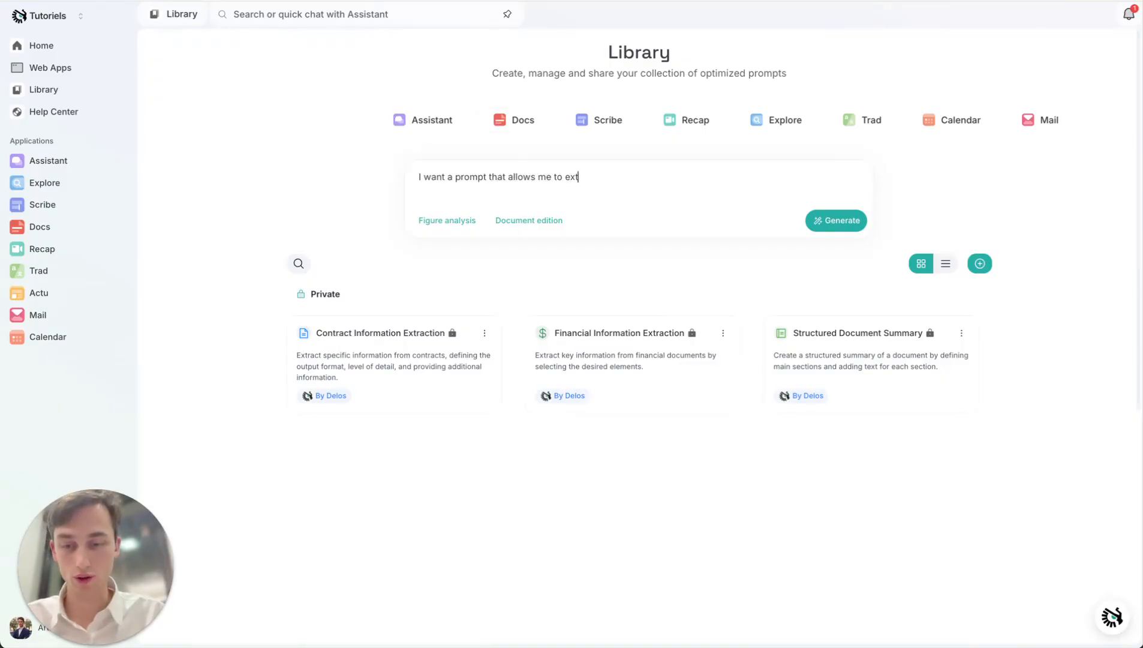
pyautogui.write('ratc financia')
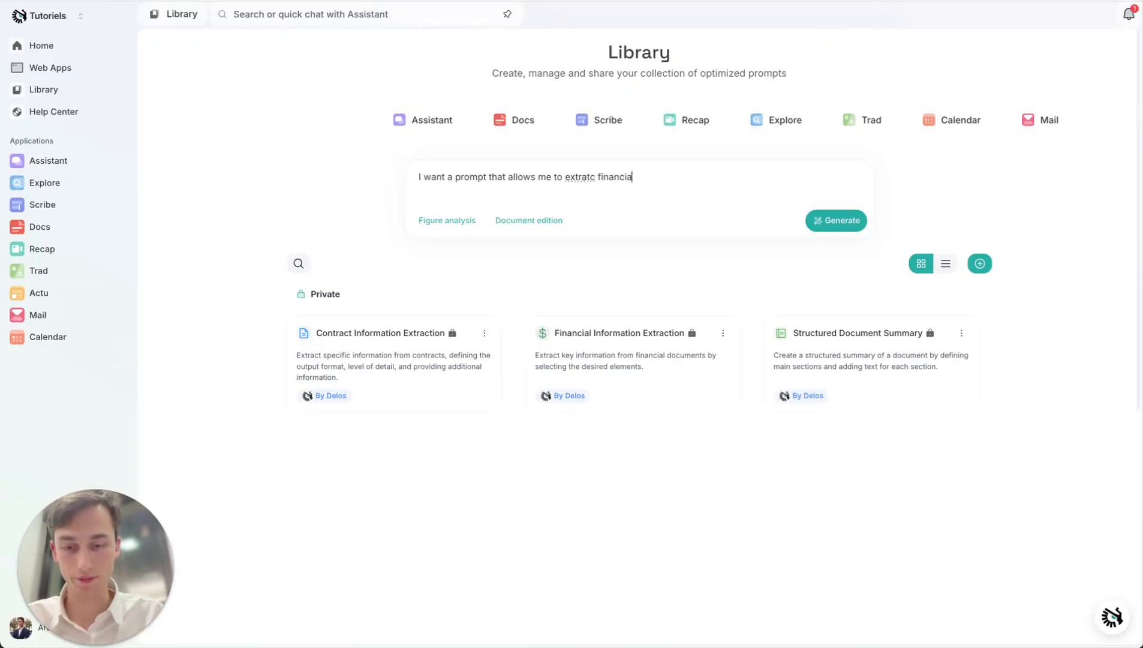
pyautogui.write('l data from')
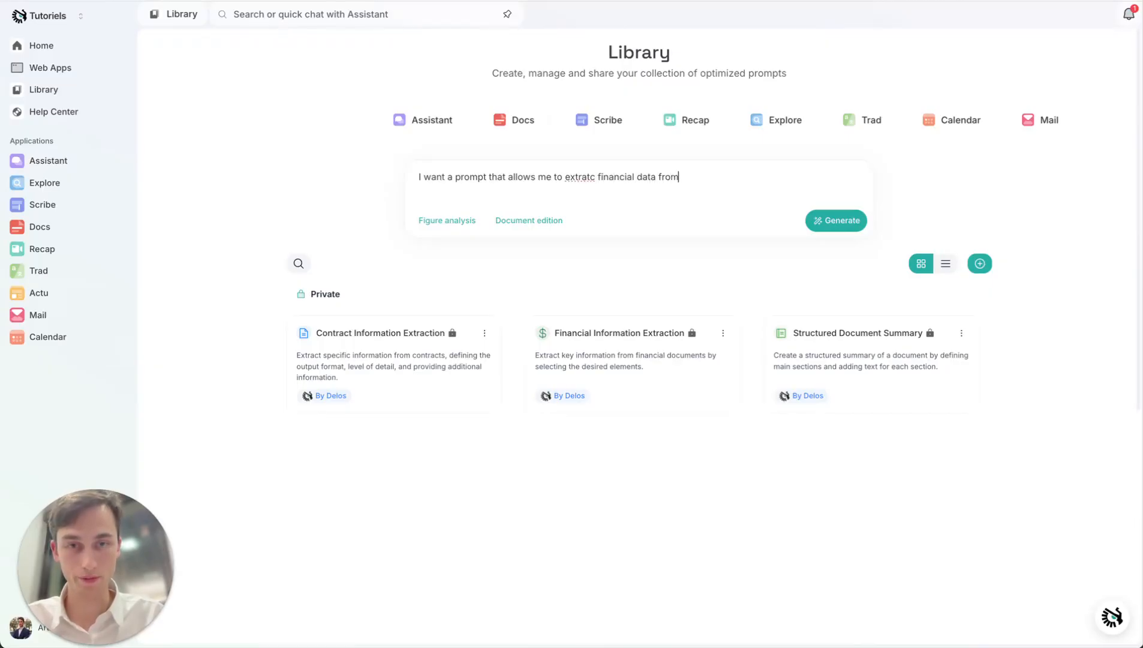
pyautogui.write(' repotts ')
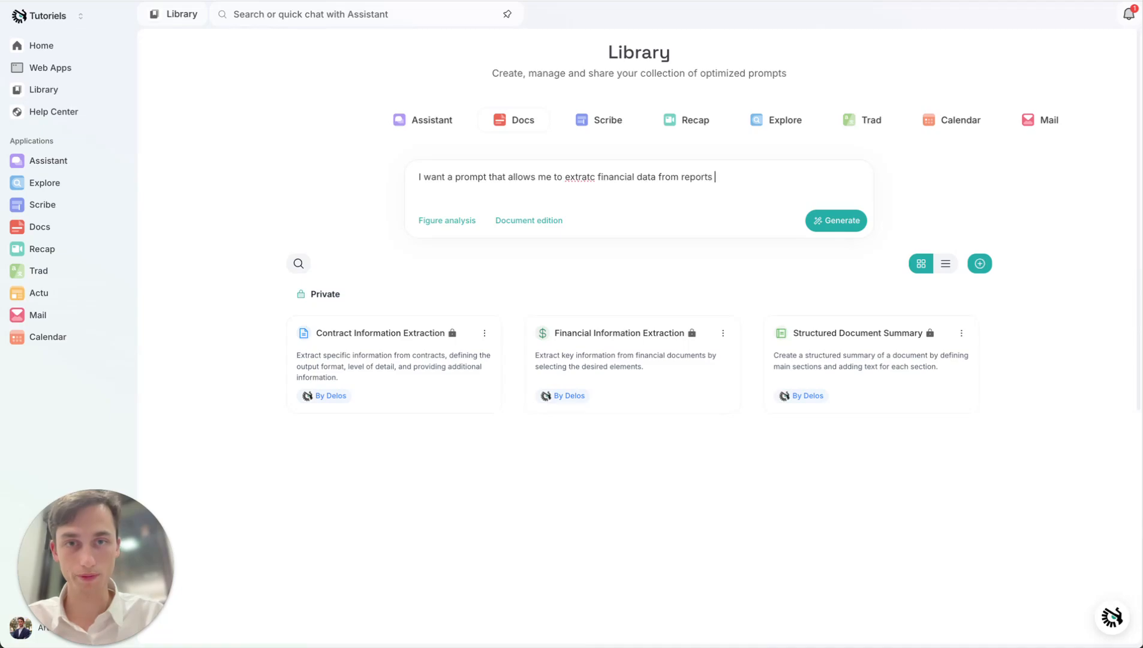
pyautogui.write(':')
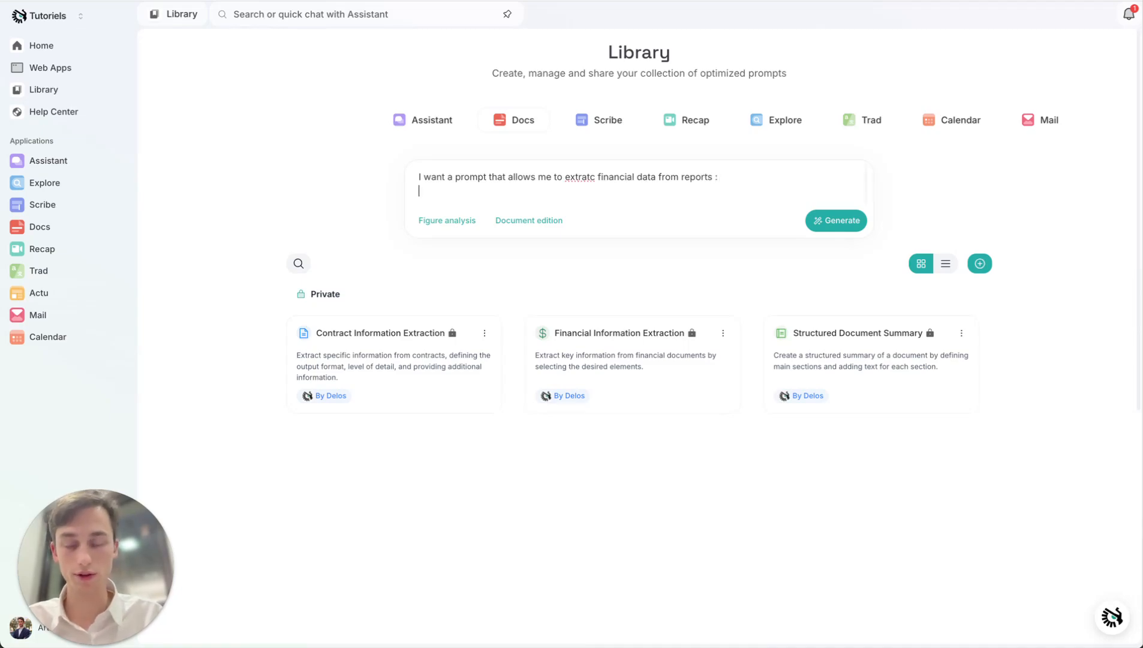
pyautogui.write('WIth one')
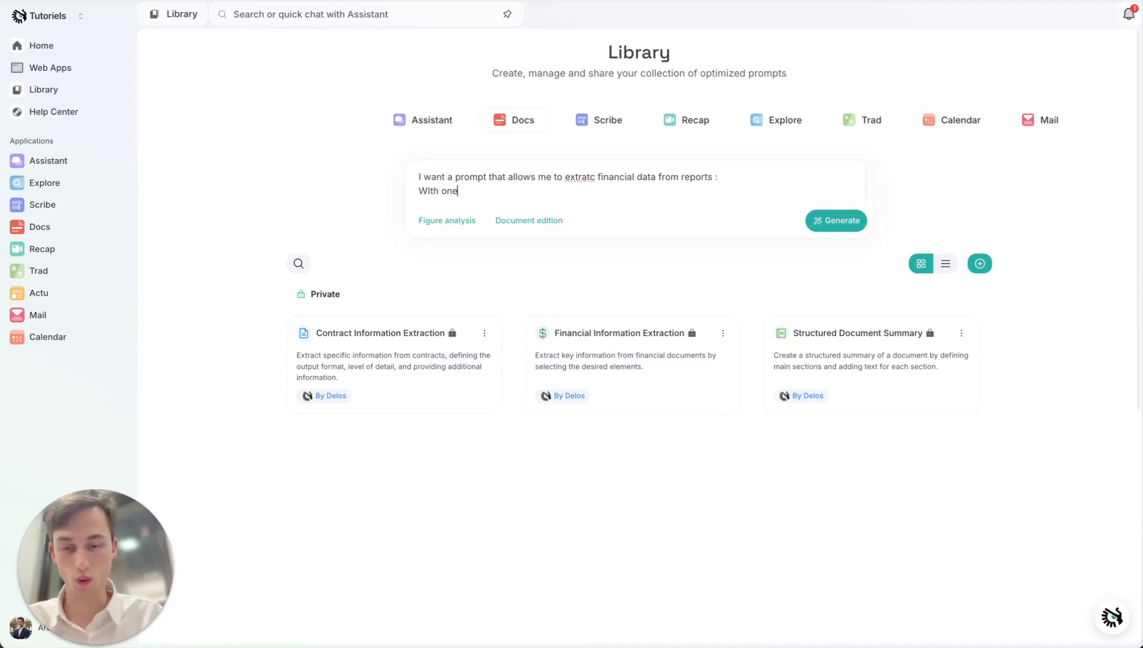
pyautogui.write(' variable ')
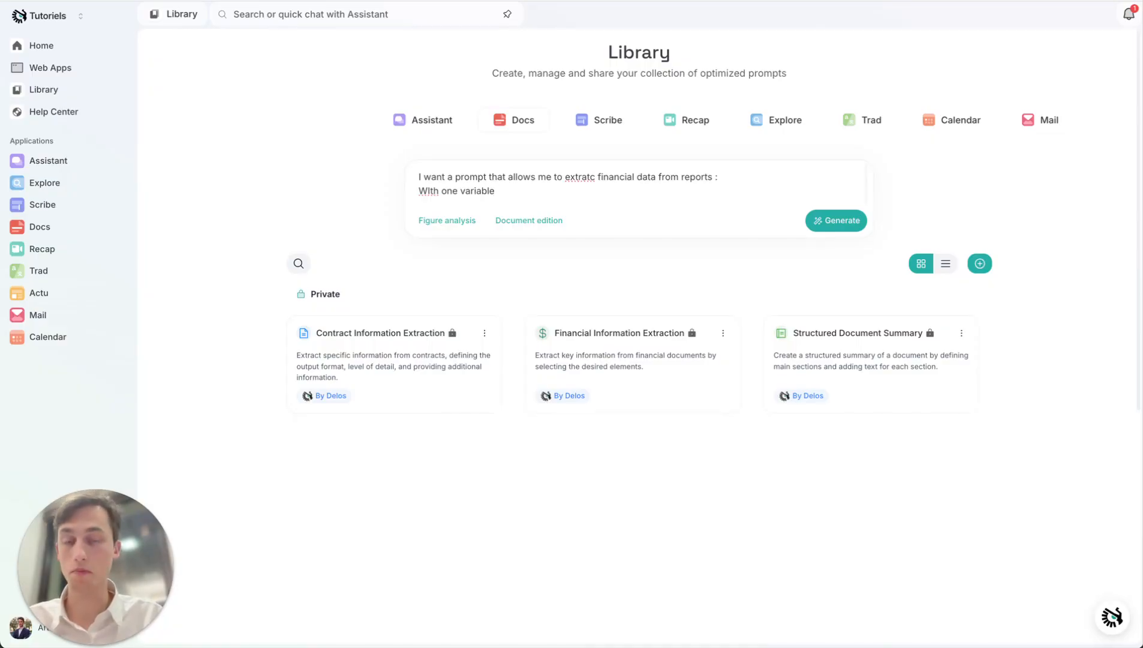
pyautogui.write('in che')
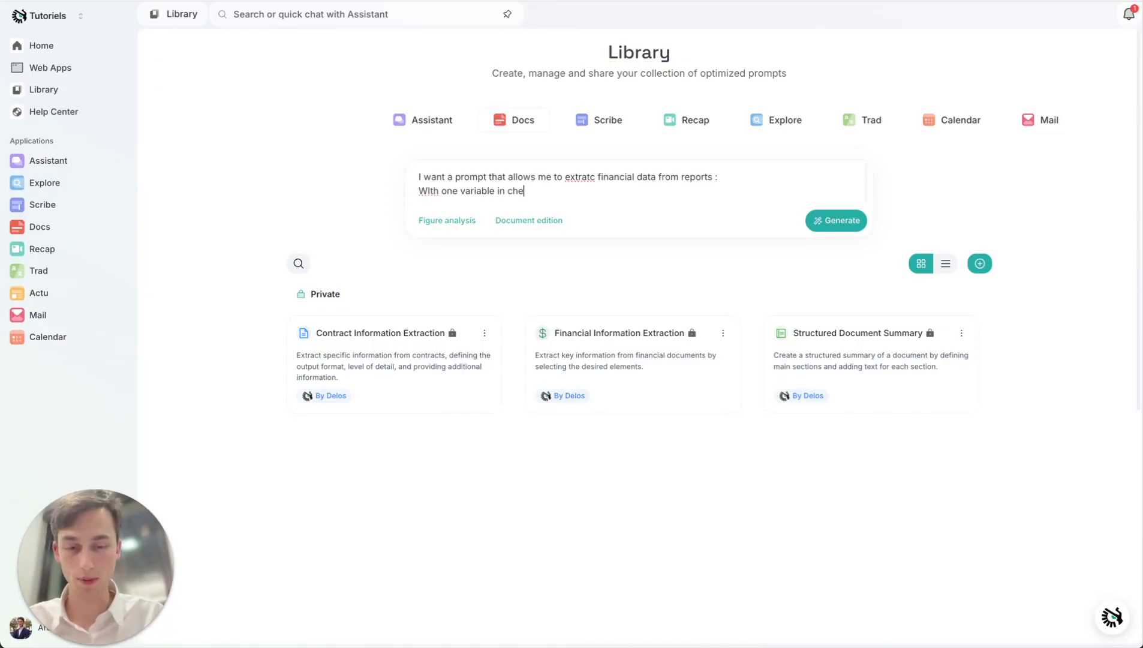
pyautogui.write('ckboxes ')
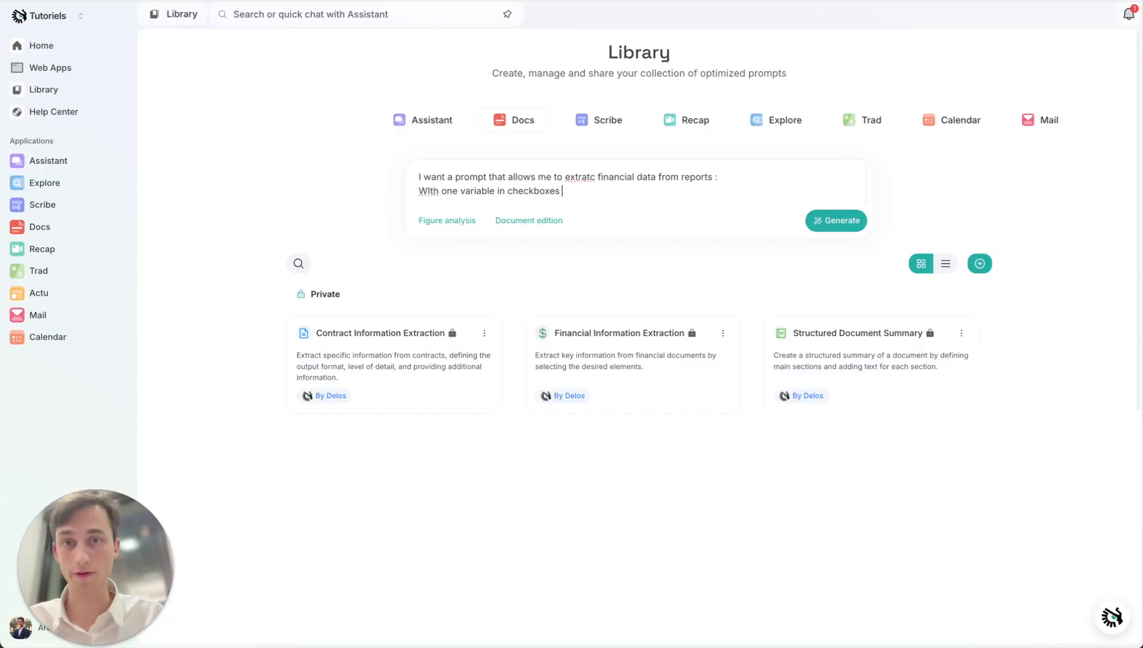
pyautogui.write('for the type of information that I want And one variable in select ')
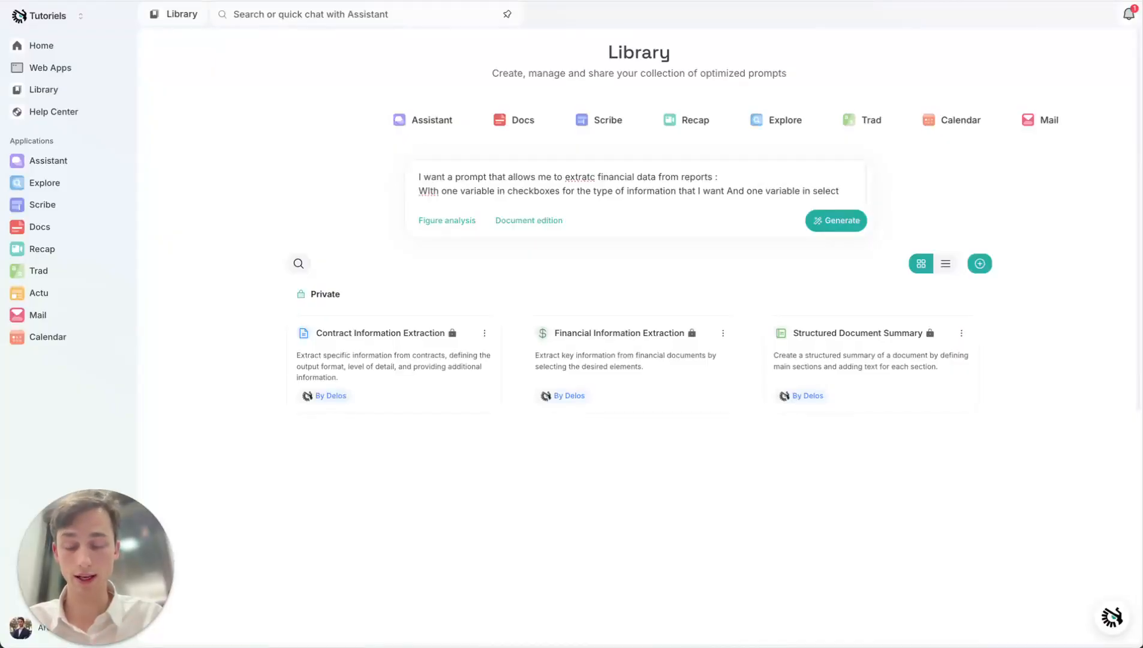
pyautogui.write('for xhether ')
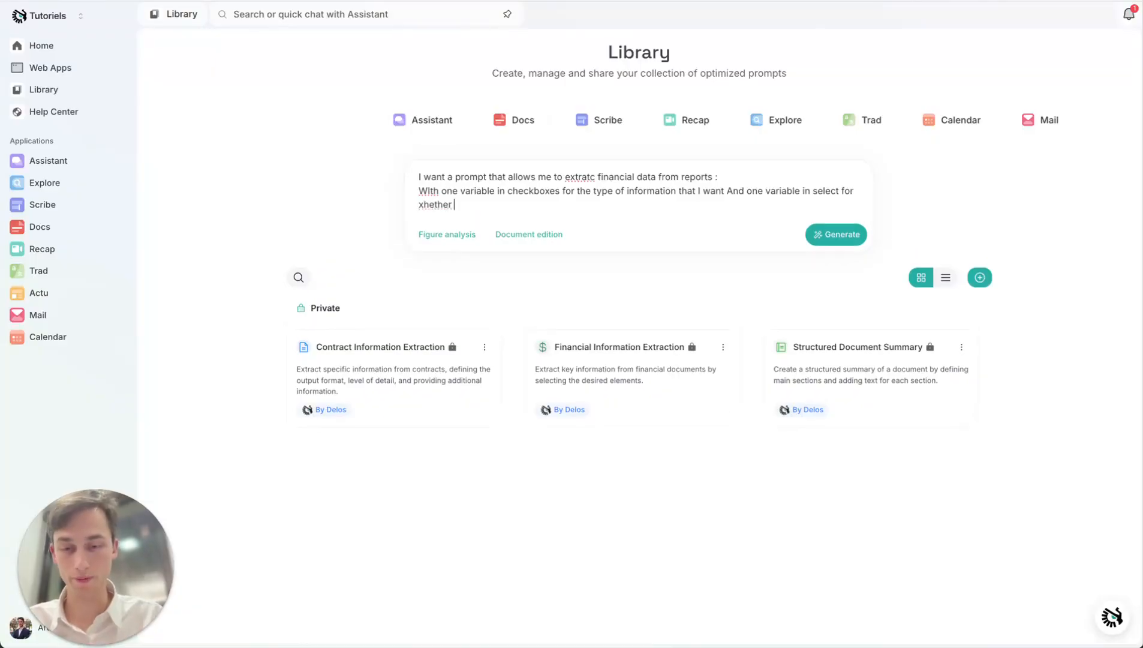
pyautogui.write('or not I ')
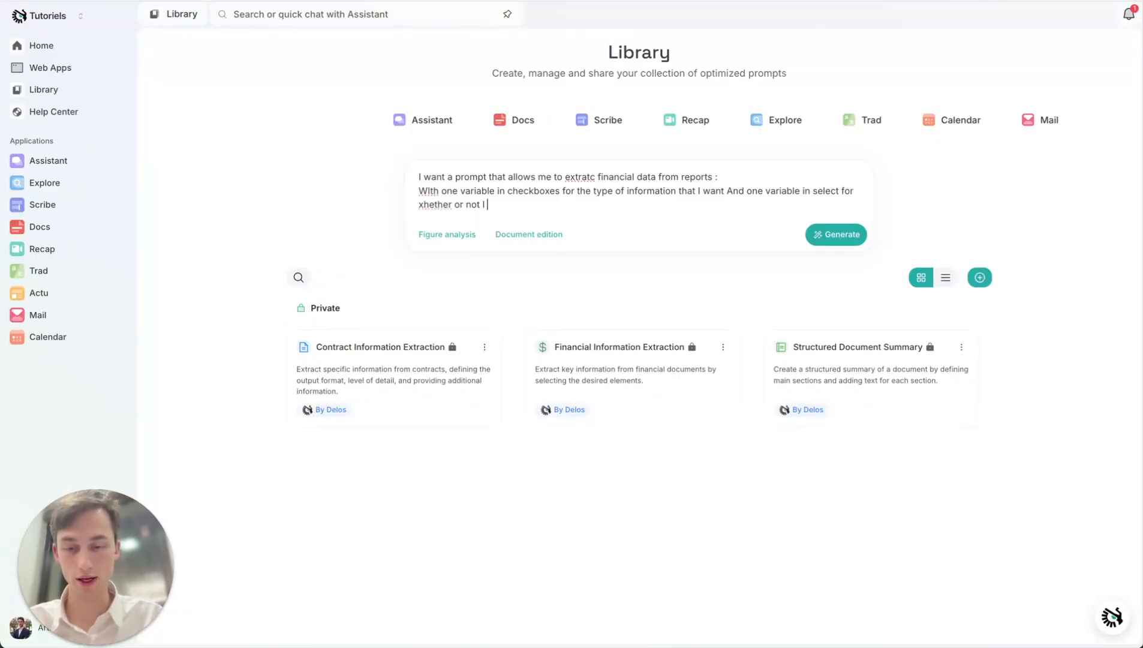
pyautogui.write('want a table forat')
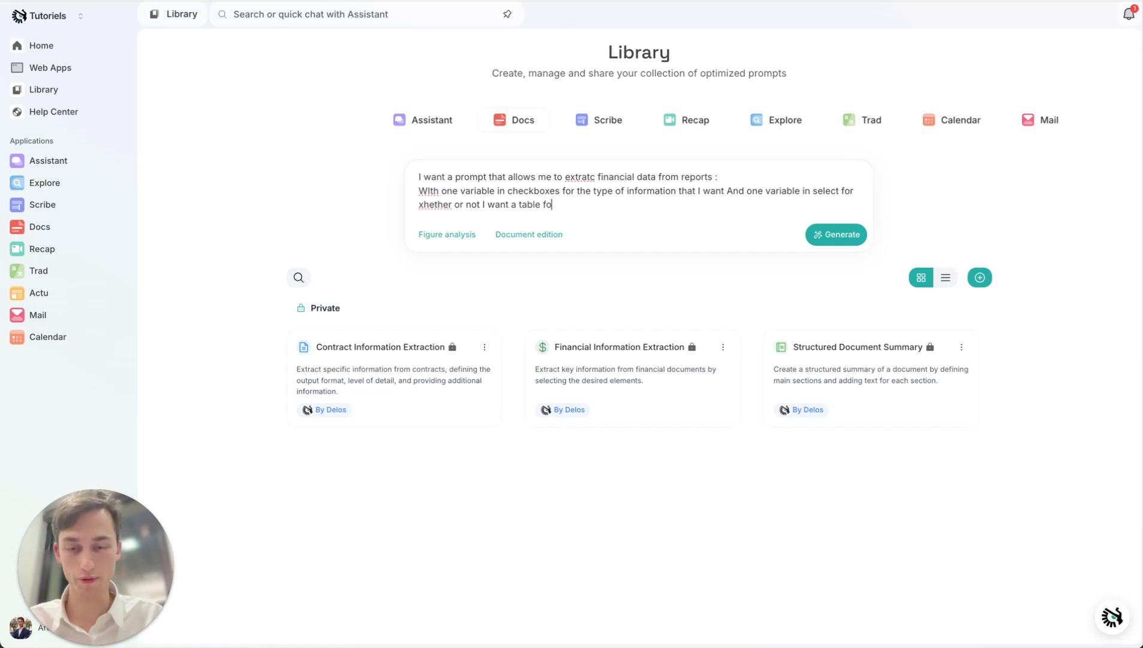
# - Complete the description with "And one variable in select for xhether or not I want a table format answer" and generate the prompt
pyautogui.press('BackSpace')
pyautogui.press('BackSpace')
pyautogui.press('BackSpace')
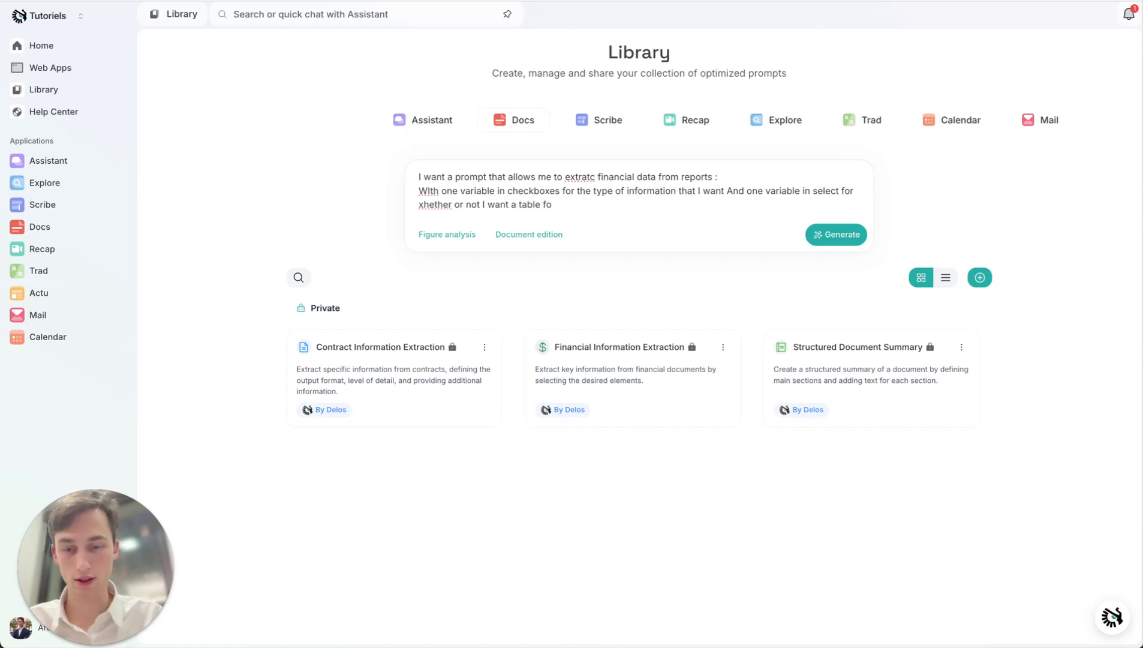
pyautogui.write('rmat answer')
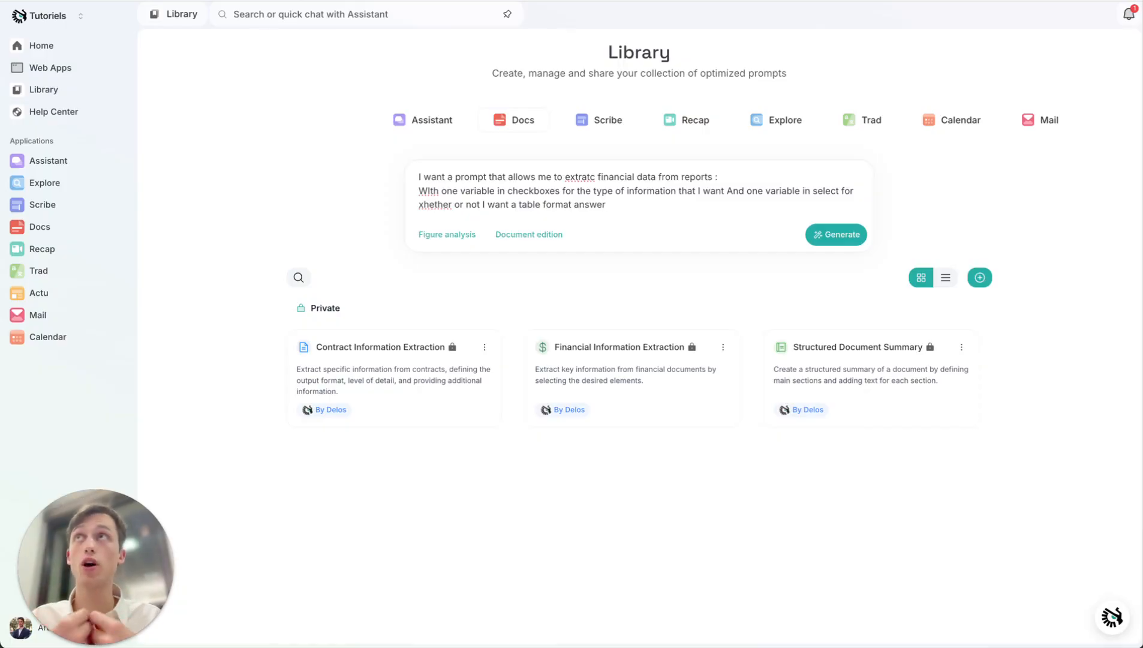
pyautogui.click(826, 234)
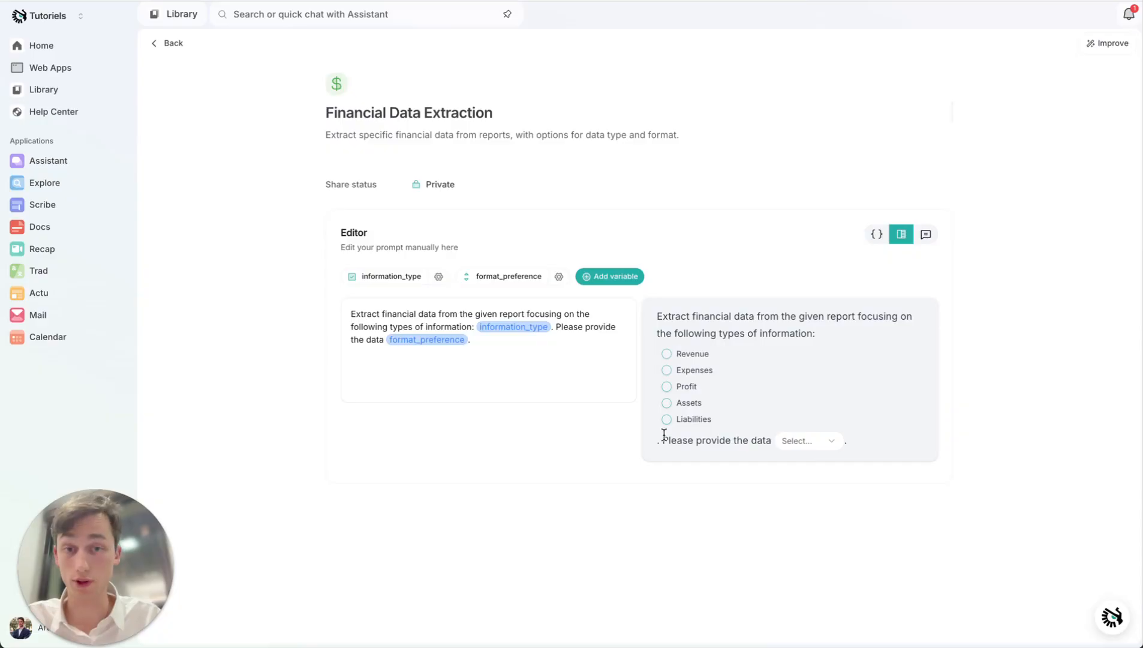
# - Look through the format choices offered by the Select dropdown in the generated prompt's preview
pyautogui.click(805, 441)
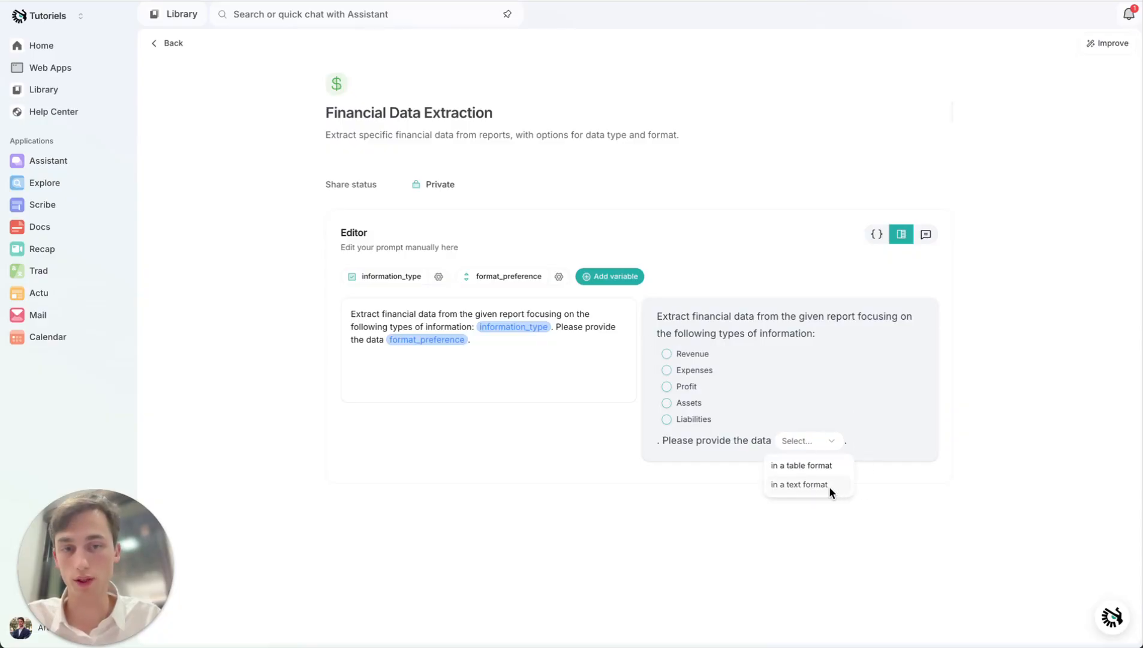
pyautogui.click(822, 444)
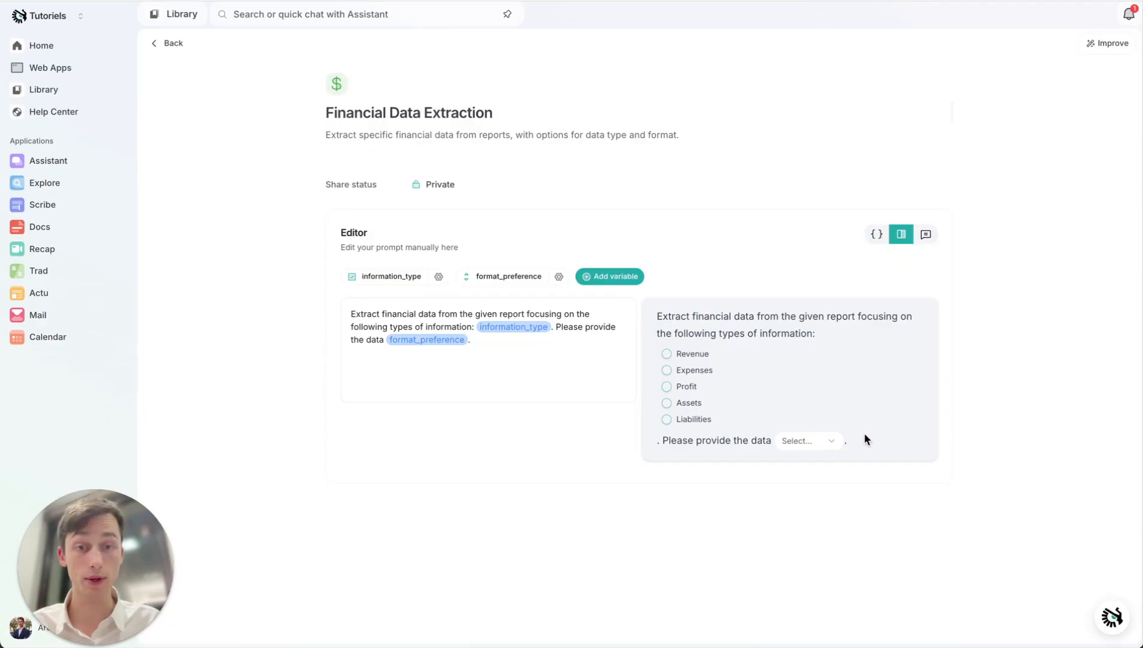
# - Start an improvement instruction for the Financial Data Extraction prompt with "Add three options for the information types"
pyautogui.click(1108, 44)
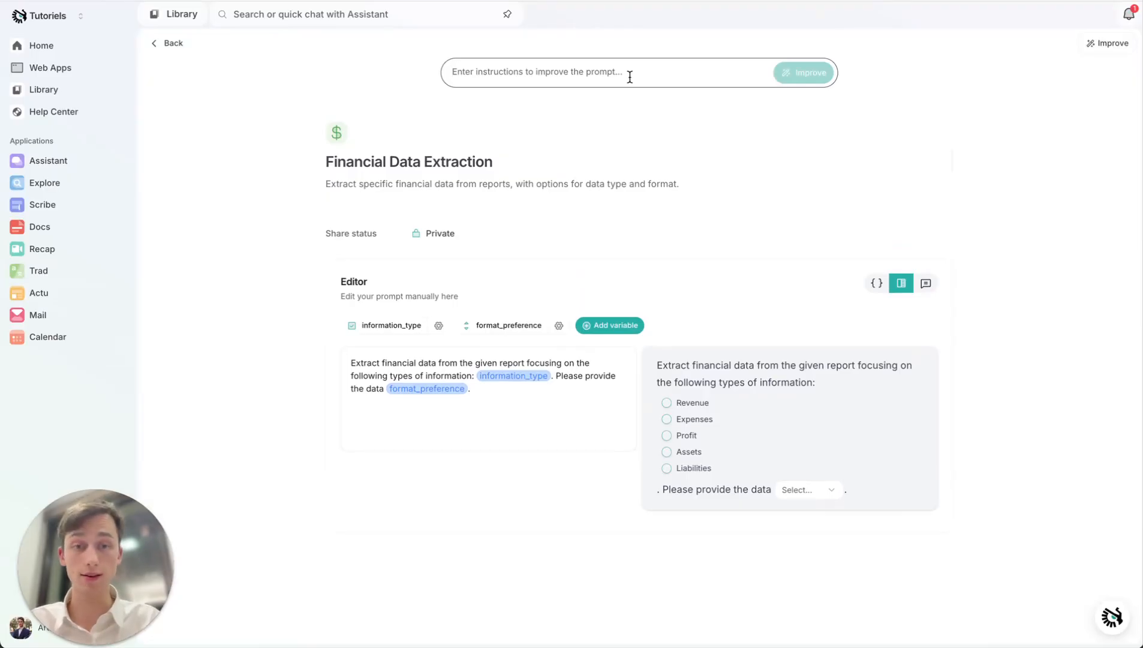
pyautogui.write('Add ')
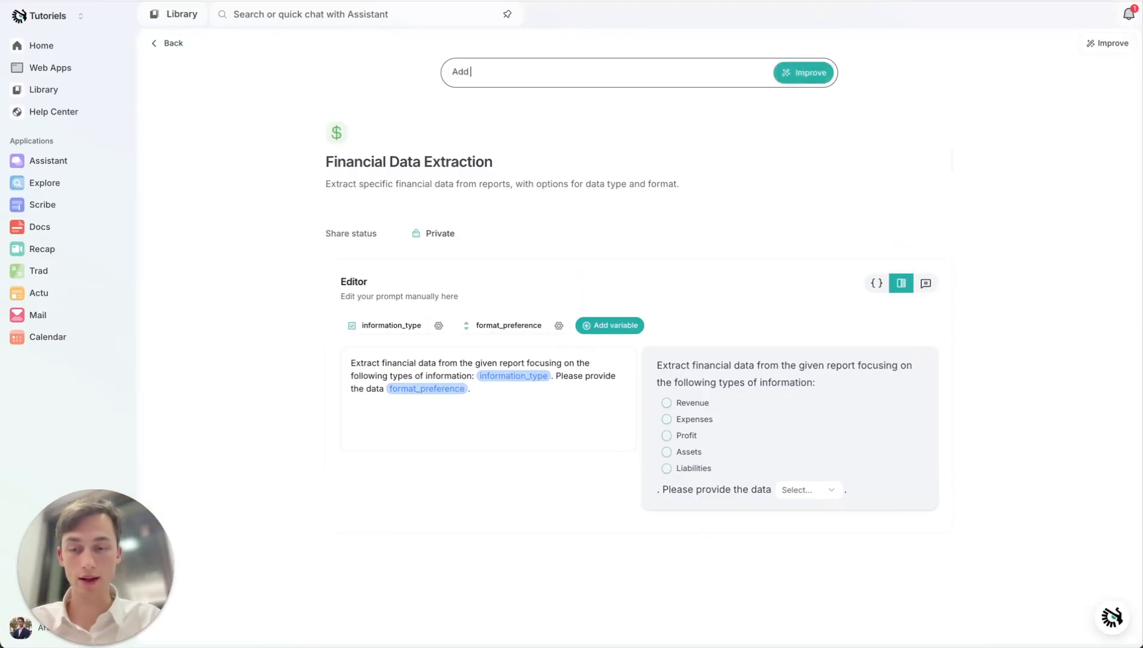
pyautogui.write('three options')
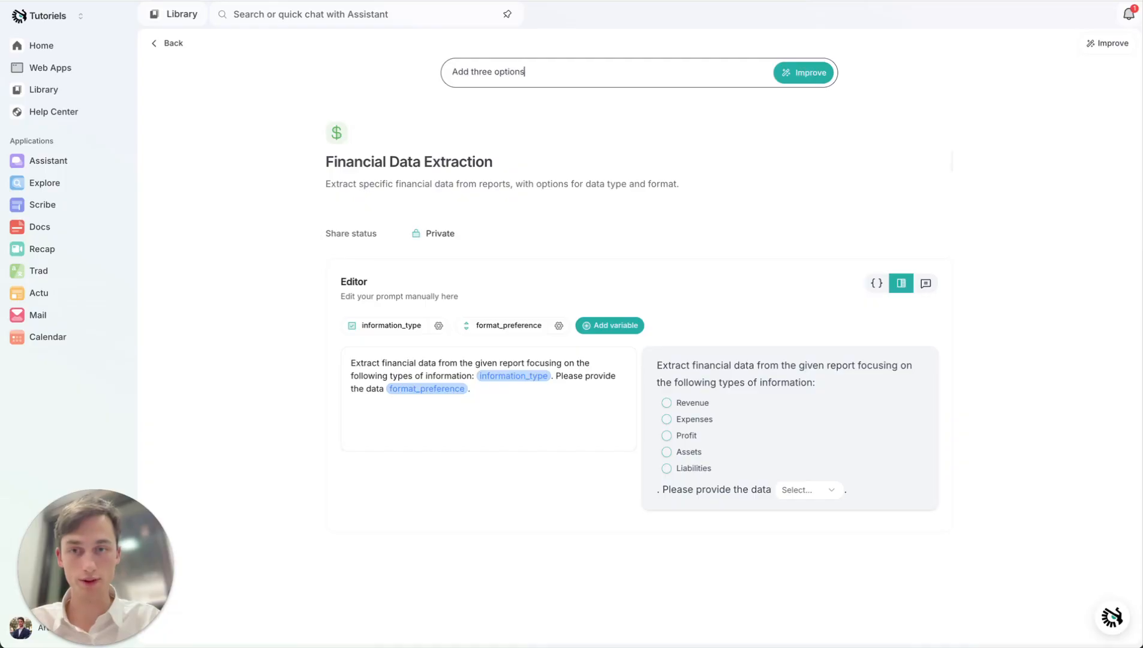
pyautogui.write(' for the informatio')
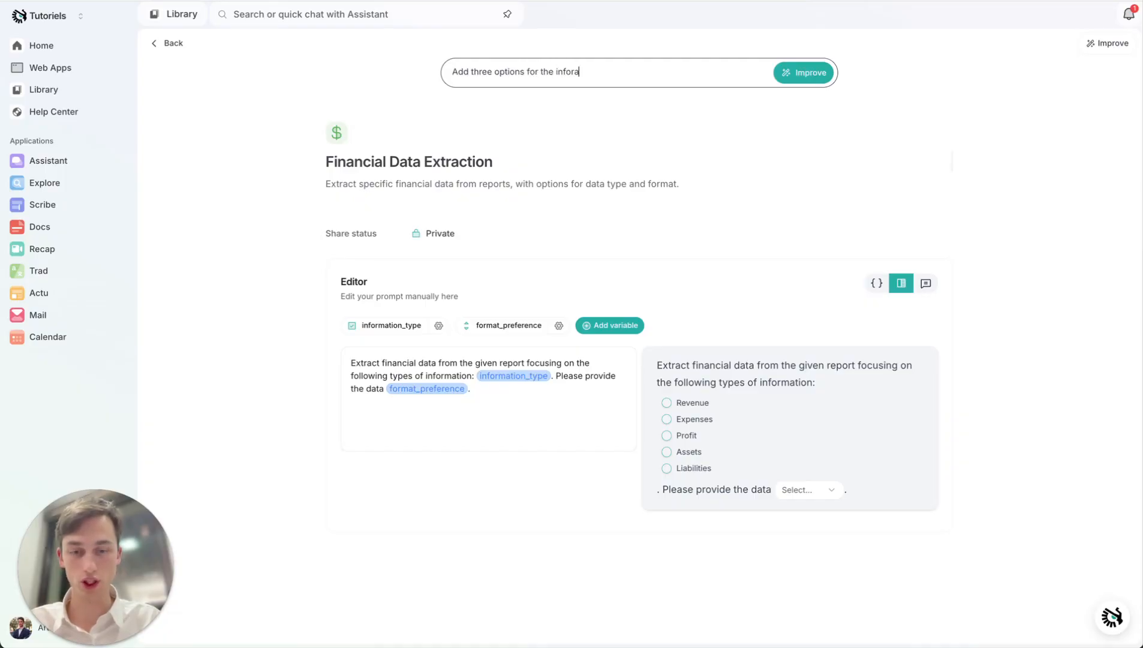
pyautogui.write('n types ')
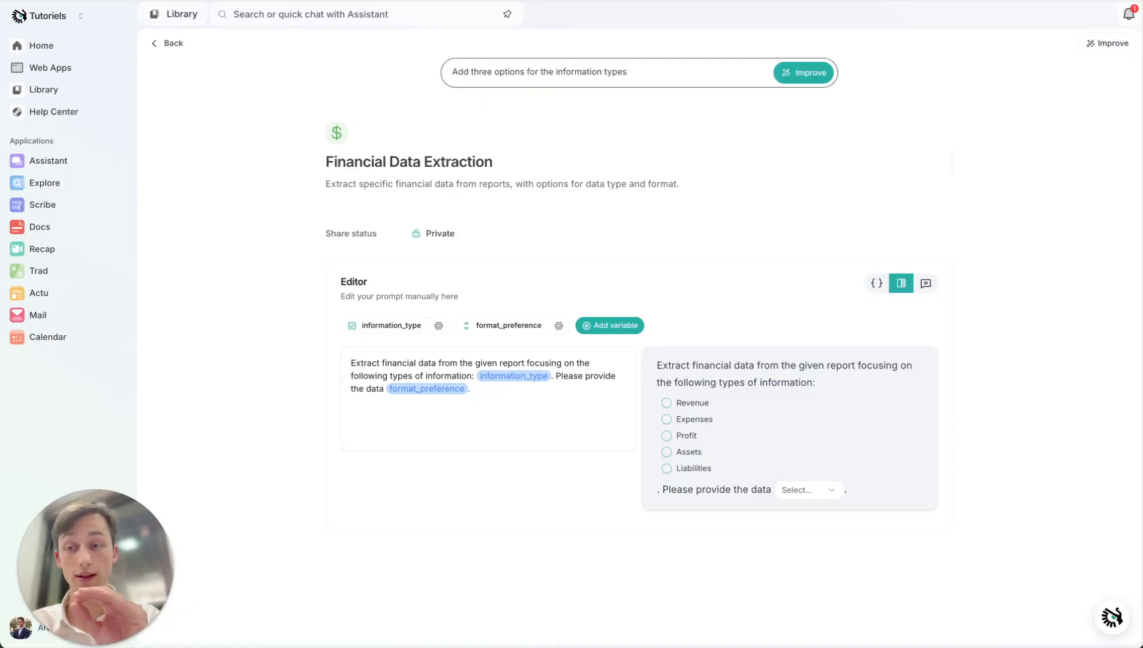
pyautogui.write('and an')
pyautogui.write('d')
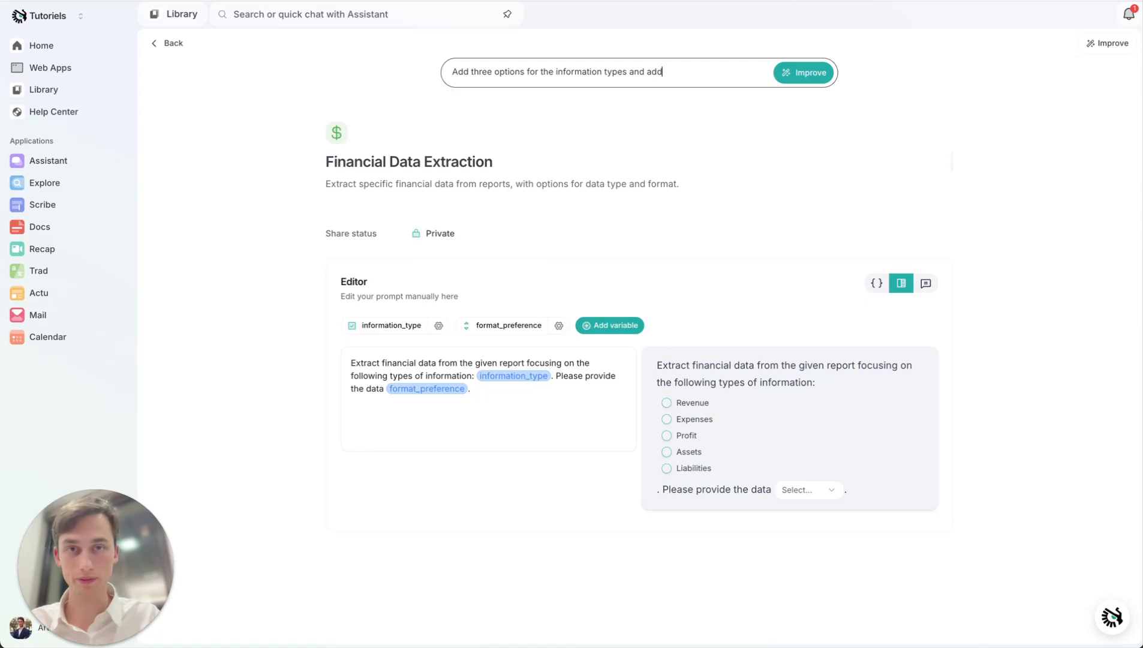
pyautogui.write(' another va')
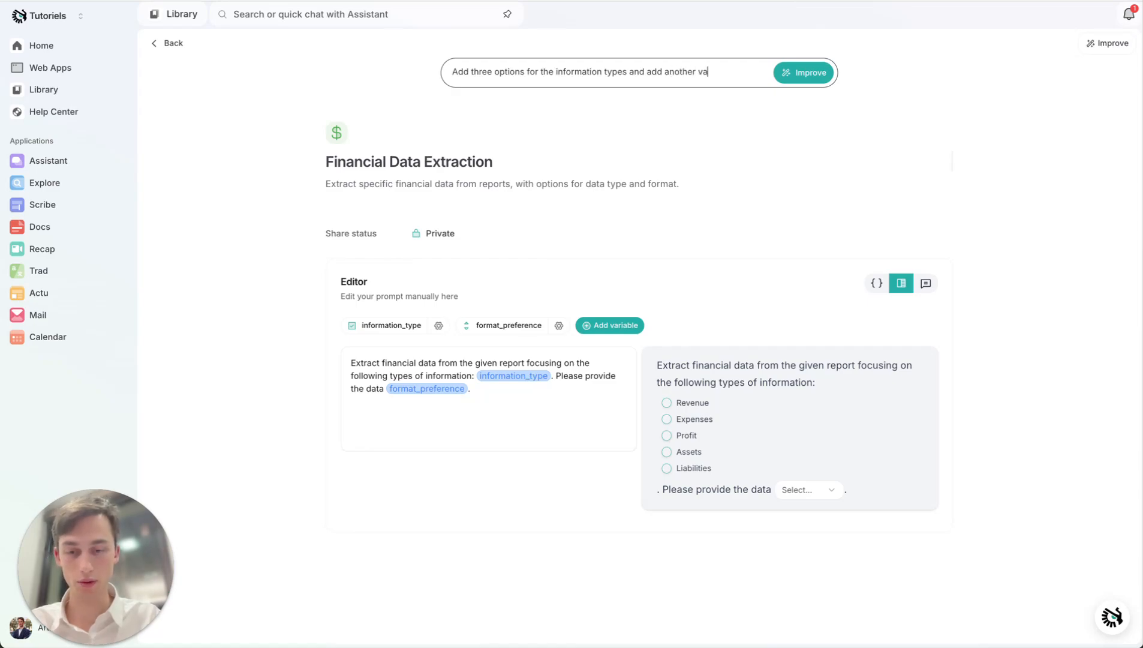
pyautogui.write('riable for whe')
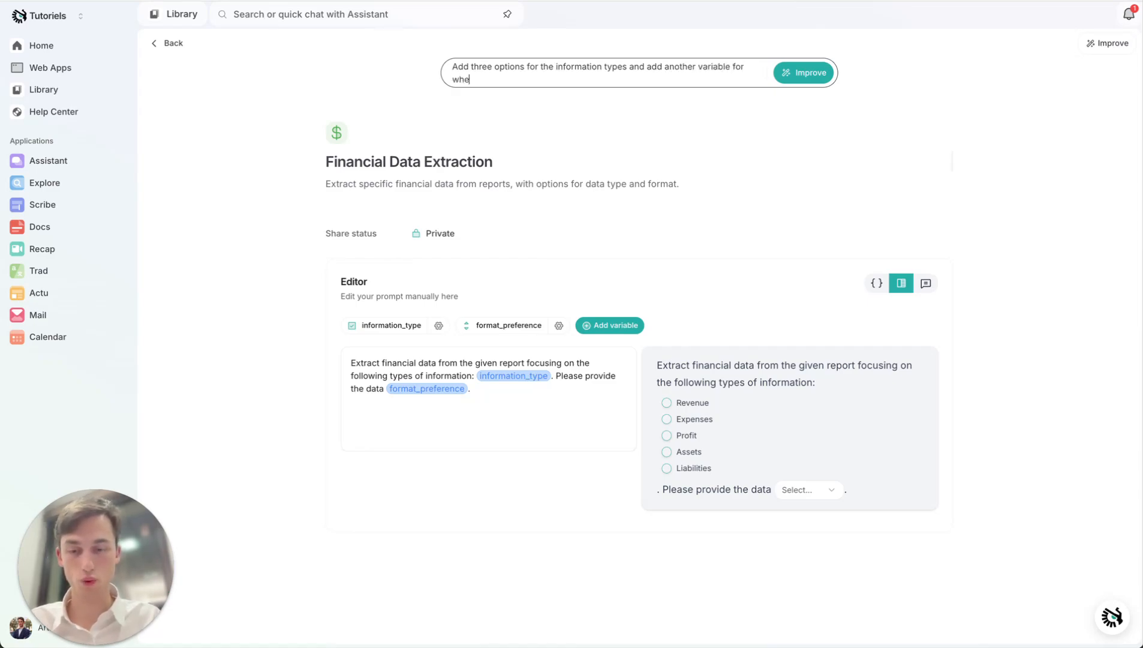
pyautogui.write('ther or not I')
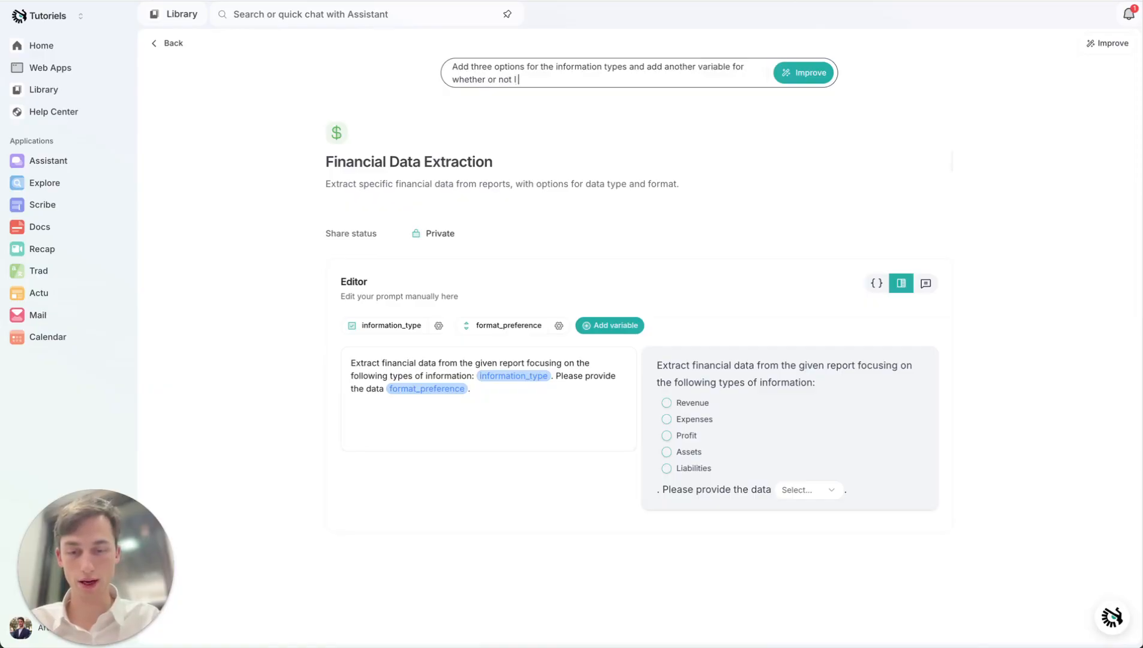
pyautogui.write(' want a graphique for the ans')
# - Extend the instruction with "and add another variable for whether or not I want a graphique with the data extracted" and apply the improvement
pyautogui.press('BackSpace')
pyautogui.press('BackSpace')
pyautogui.press('BackSpace')
pyautogui.press('BackSpace')
pyautogui.press('BackSpace')
pyautogui.press('BackSpace')
pyautogui.press('BackSpace')
pyautogui.press('BackSpace')
pyautogui.press('BackSpace')
pyautogui.press('BackSpace')
pyautogui.press('BackSpace')
pyautogui.write('with the data extracted')
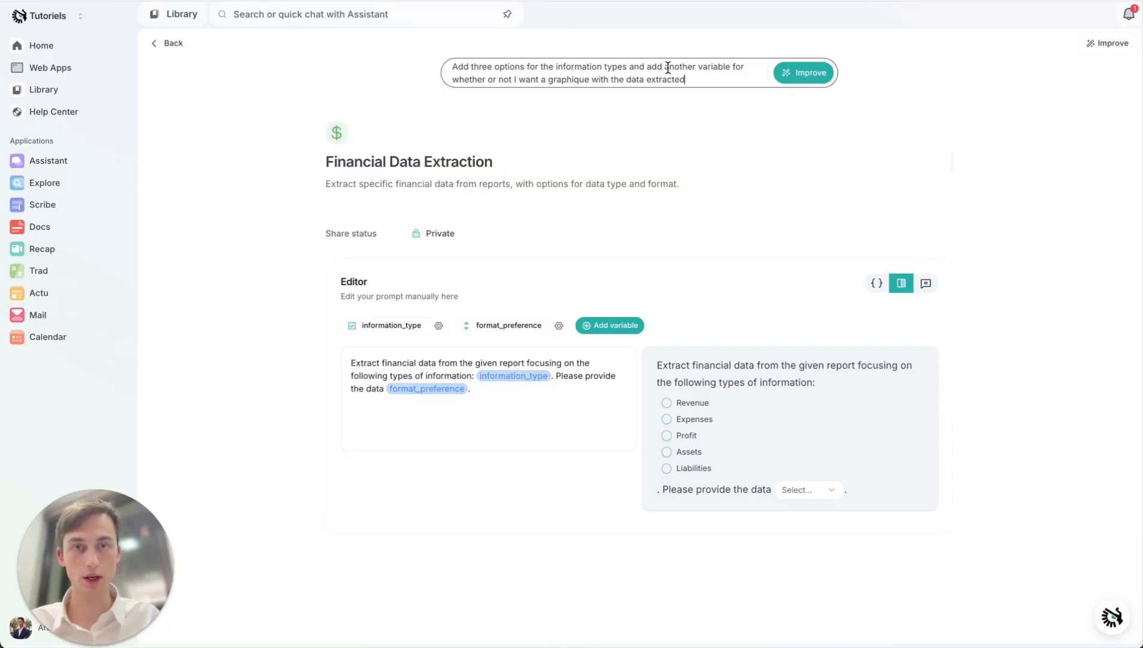
pyautogui.click(807, 73)
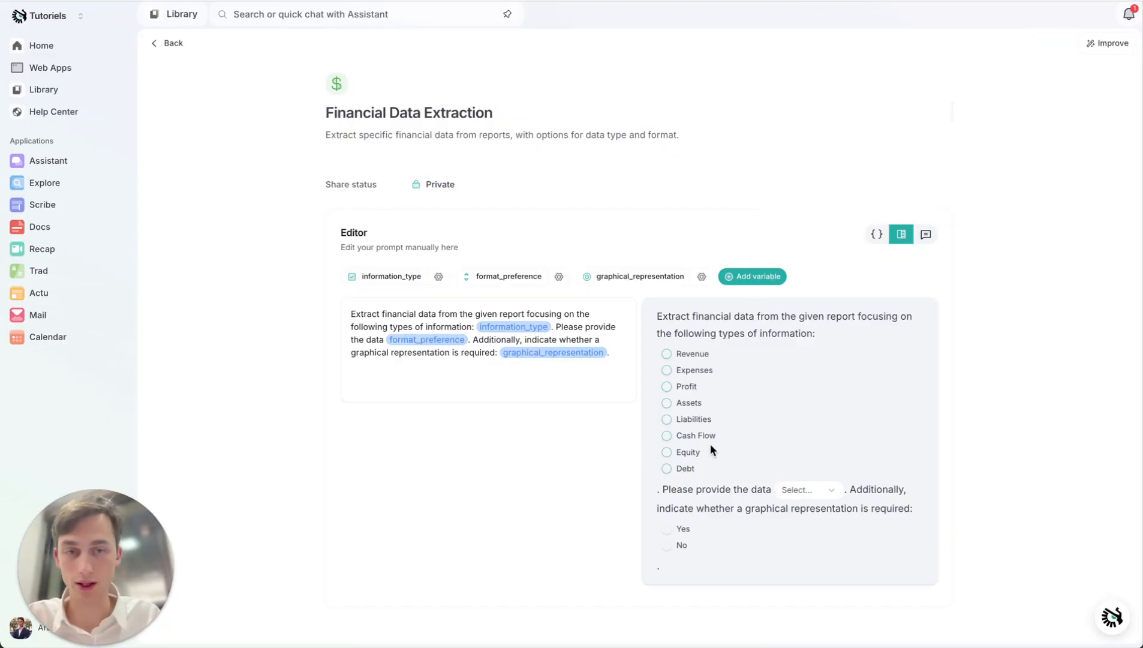
# - Try Yes and No for the graphical representation in the preview, leaving No selected, and go to the Docs application
pyautogui.click(668, 531)
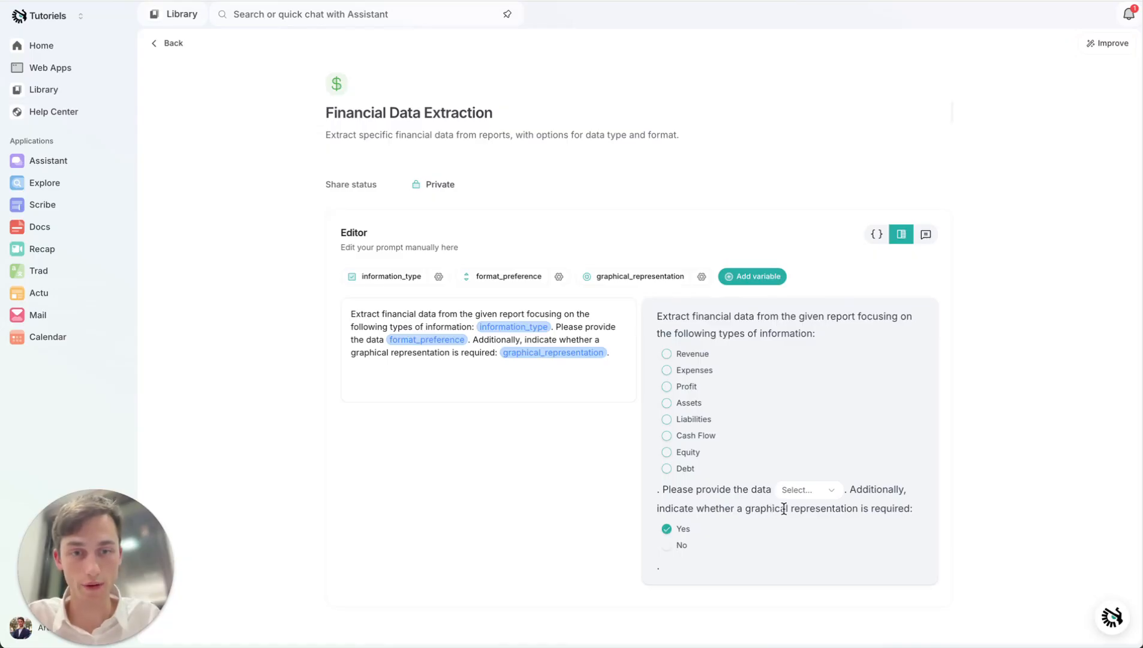
pyautogui.click(670, 548)
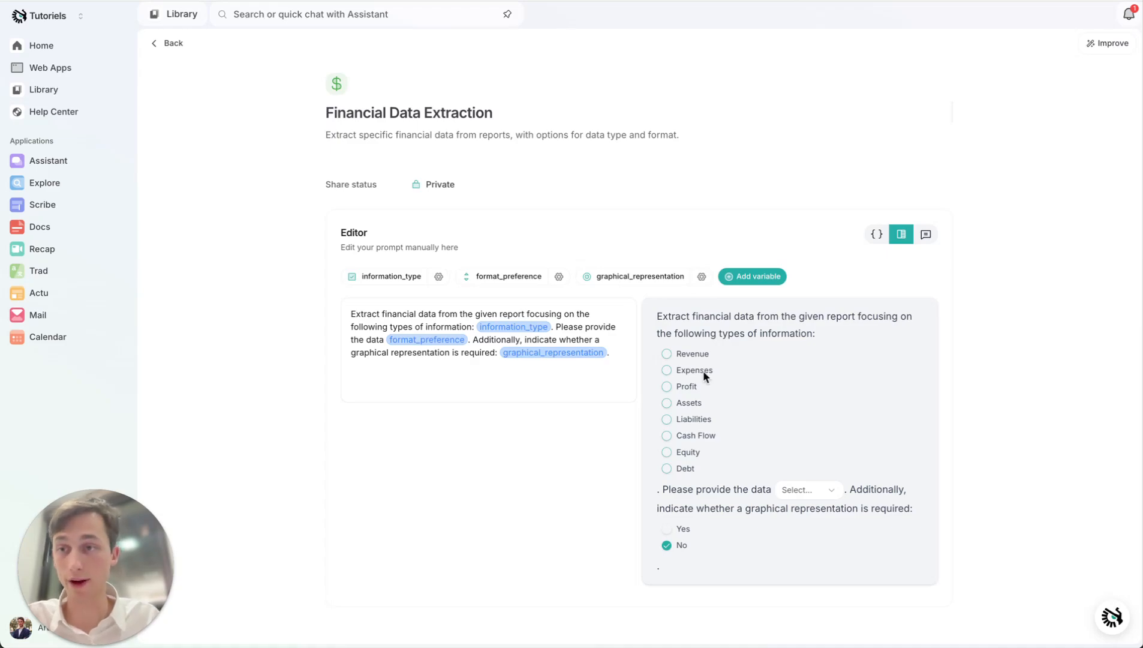
pyautogui.click(90, 233)
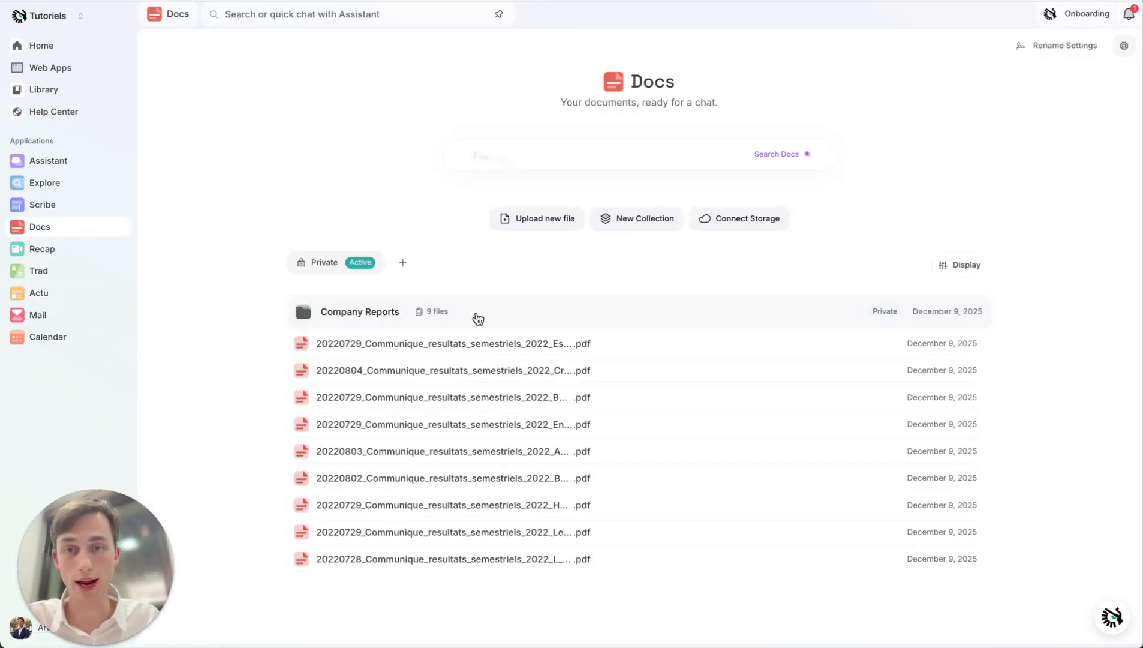
# - Open a conversation with the nine documents of the Company Reports collection and go to the end of the chat
pyautogui.click(492, 312)
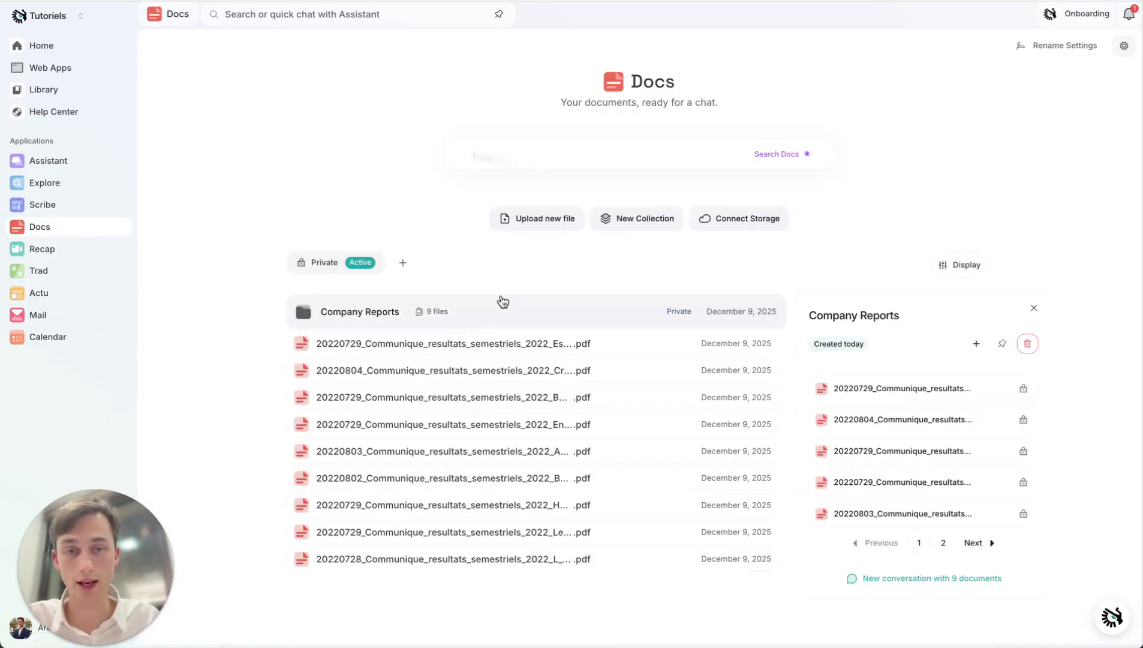
pyautogui.click(930, 580)
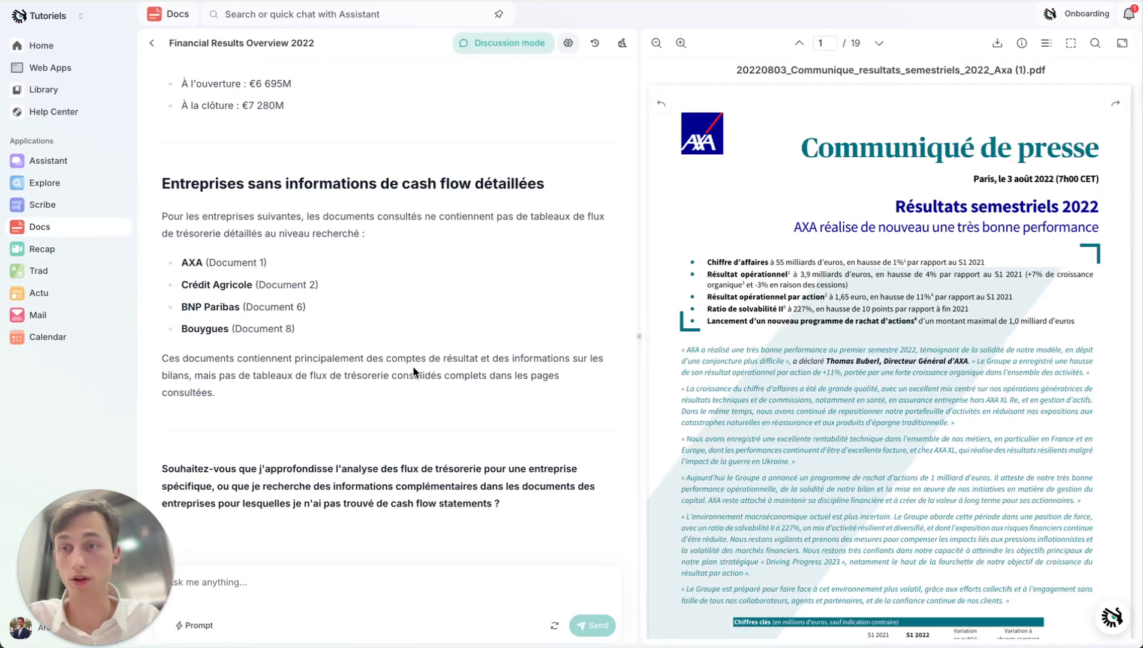
pyautogui.scroll(9, 413, 367)
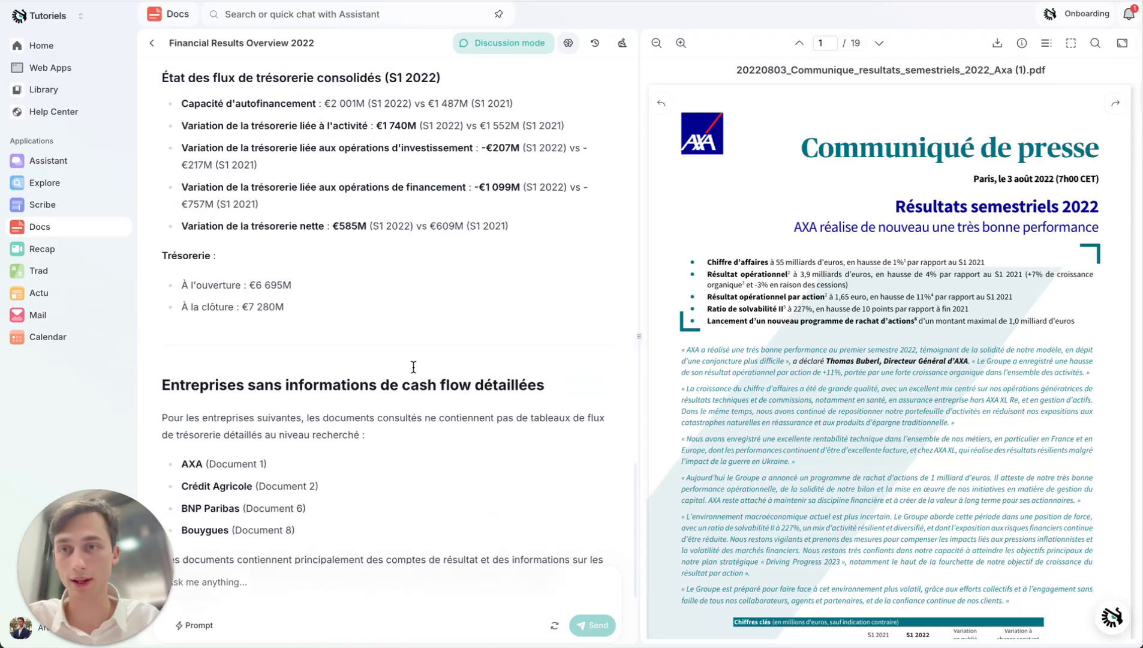
pyautogui.scroll(-8, 413, 370)
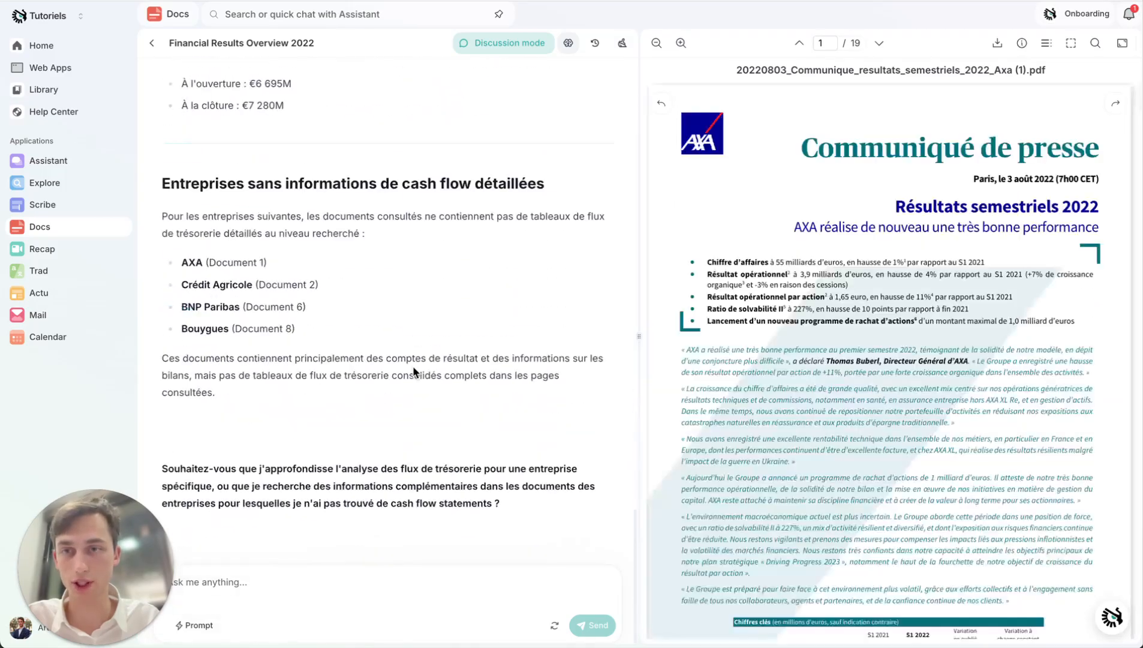
# - Load the Financial Data Extraction prompt into the chat to view its variable fields, and dismiss it without sending
pyautogui.click(199, 626)
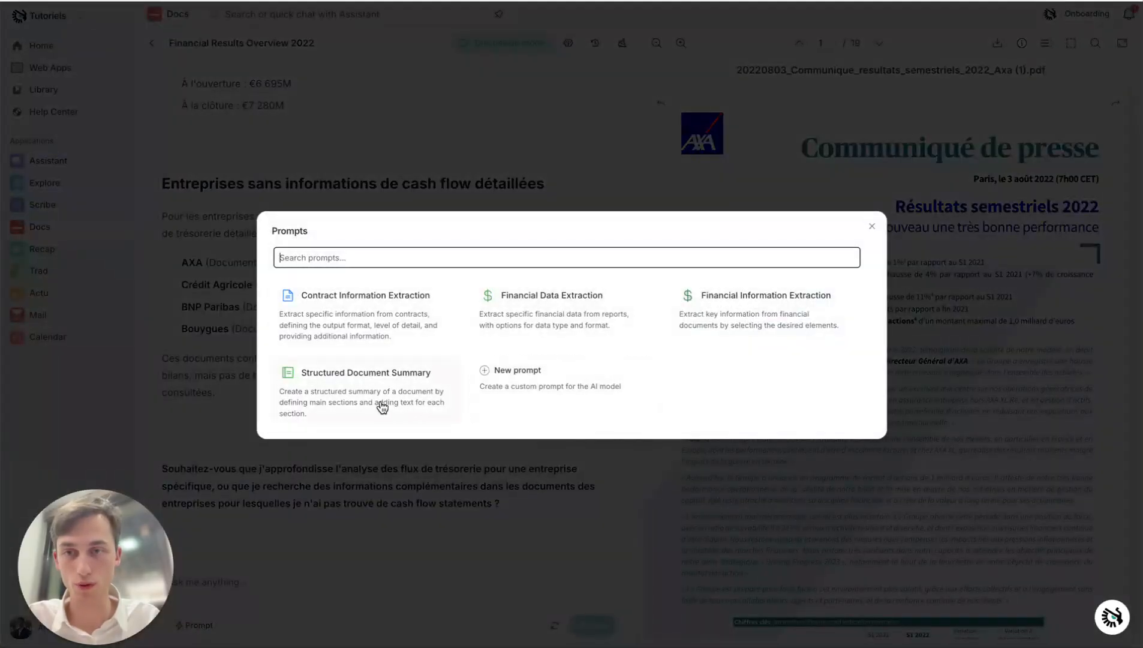
pyautogui.click(574, 323)
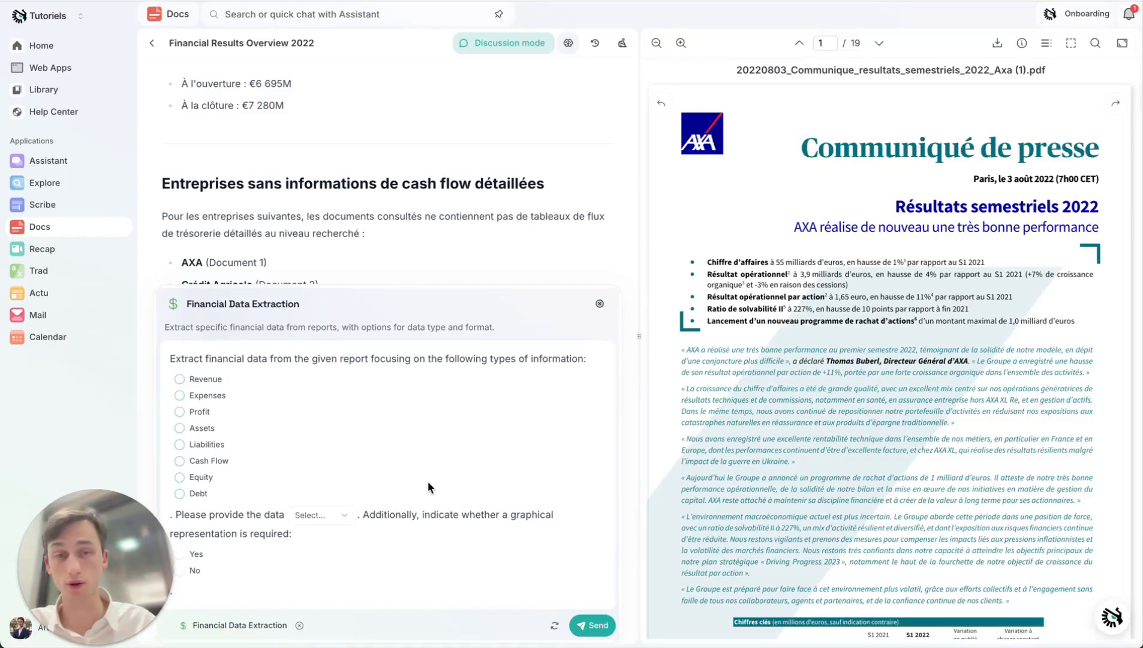
pyautogui.click(600, 303)
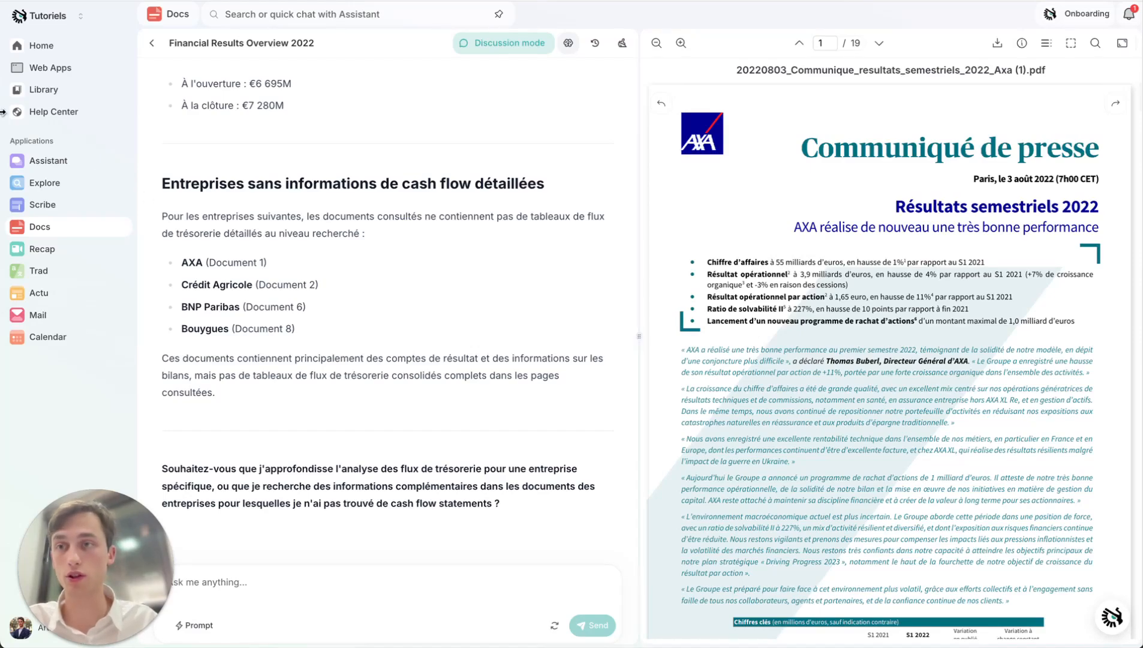
# - In the Library's Docs prompts, share Financial Data Extraction with Tutoriels and allow editing of the shared prompt
pyautogui.click(66, 93)
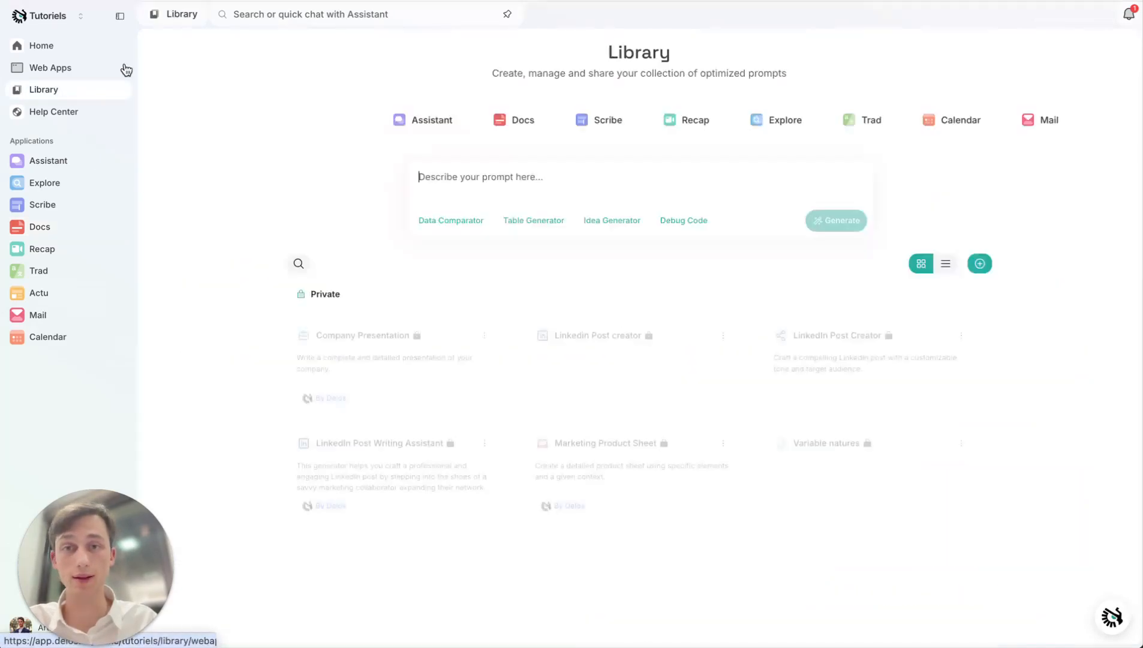
pyautogui.click(504, 120)
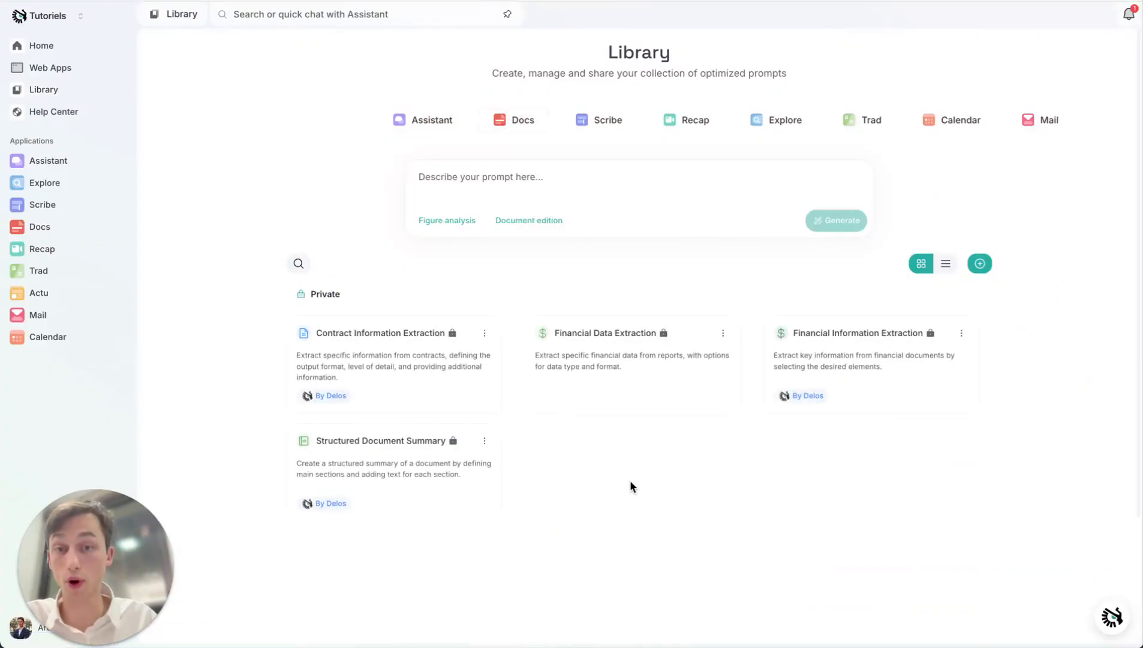
pyautogui.rightClick(597, 368)
pyautogui.moveTo(656, 425)
pyautogui.click(771, 423)
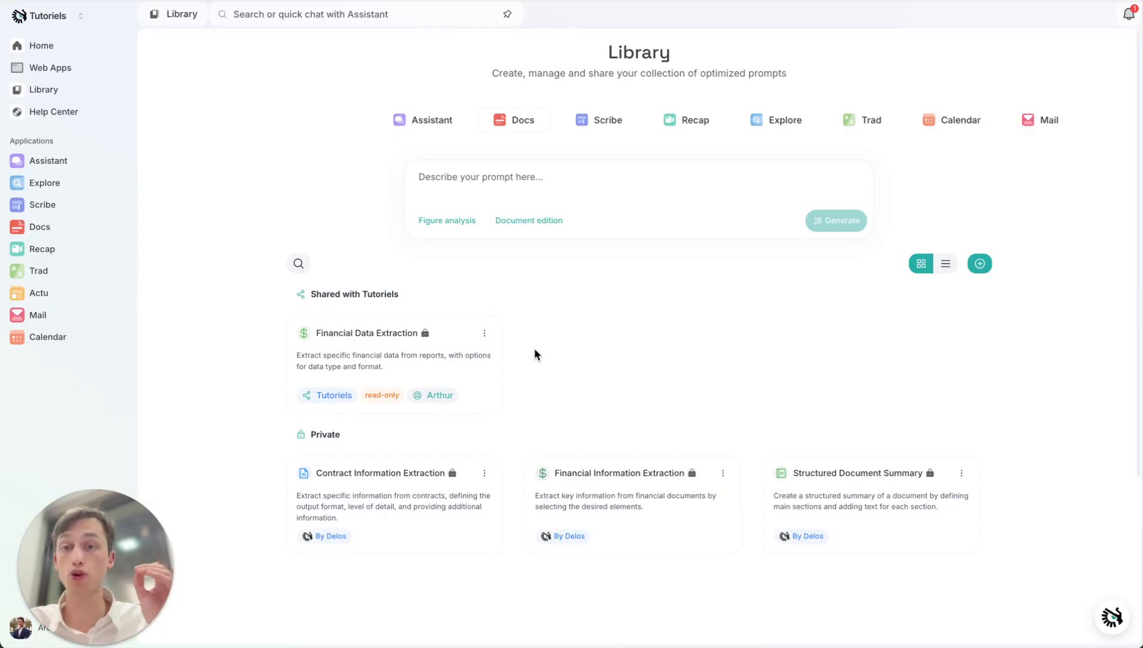
pyautogui.click(485, 334)
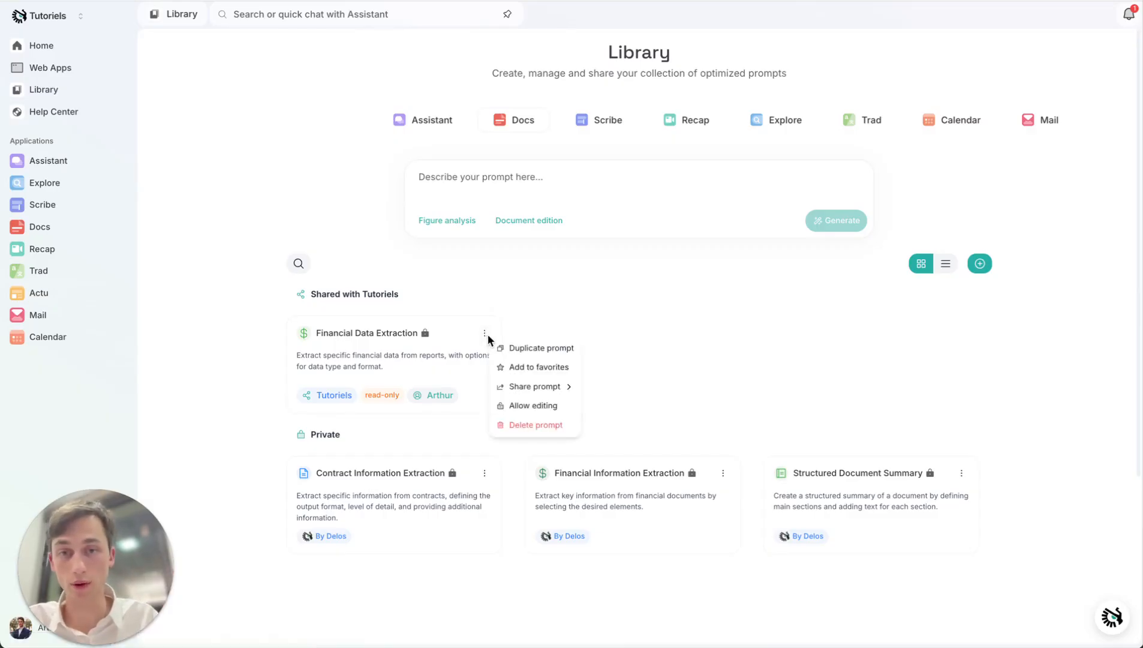
pyautogui.click(564, 407)
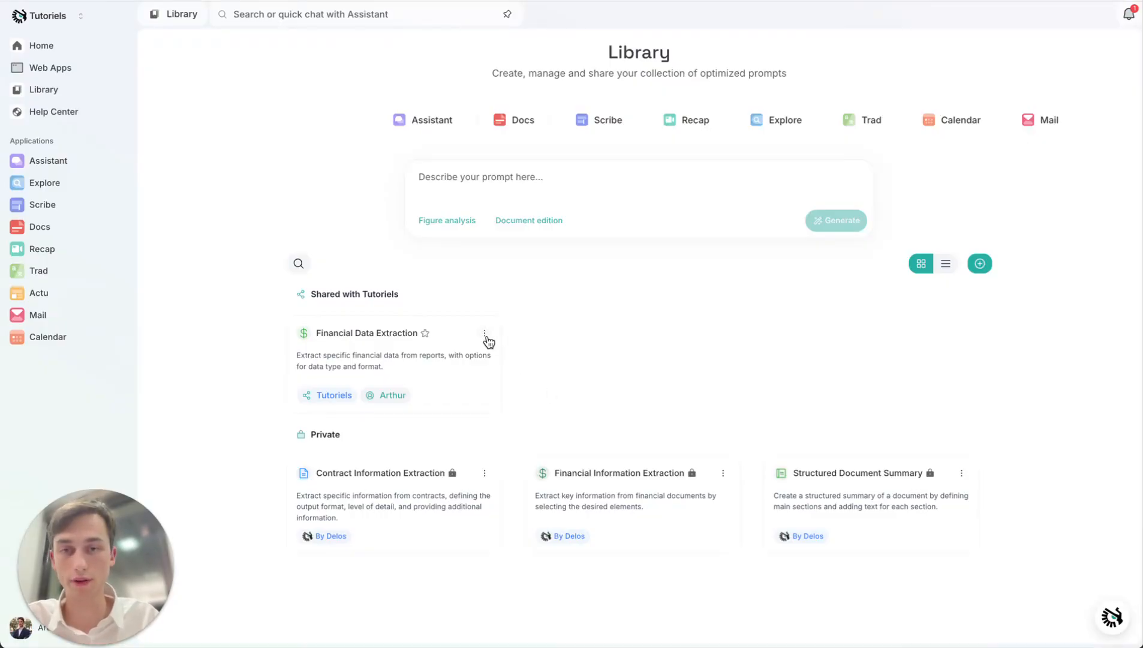
# - Duplicate the shared Financial Data Extraction prompt and open the private copy to view its editor
pyautogui.click(485, 333)
pyautogui.click(552, 349)
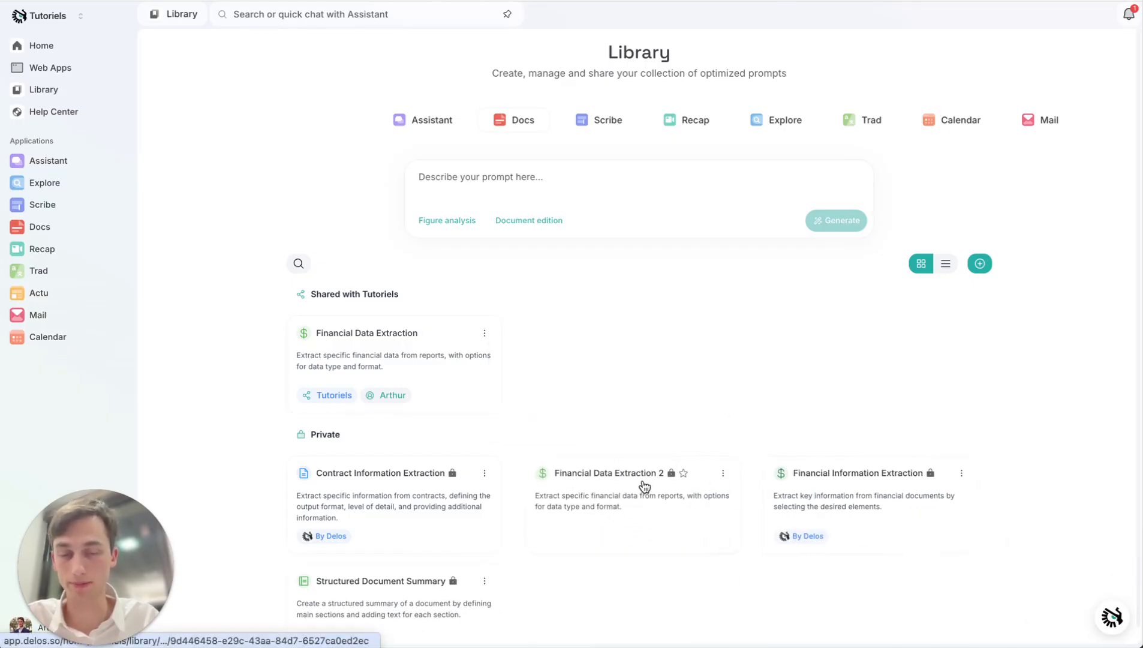
pyautogui.scroll(-1, 644, 486)
pyautogui.click(644, 486)
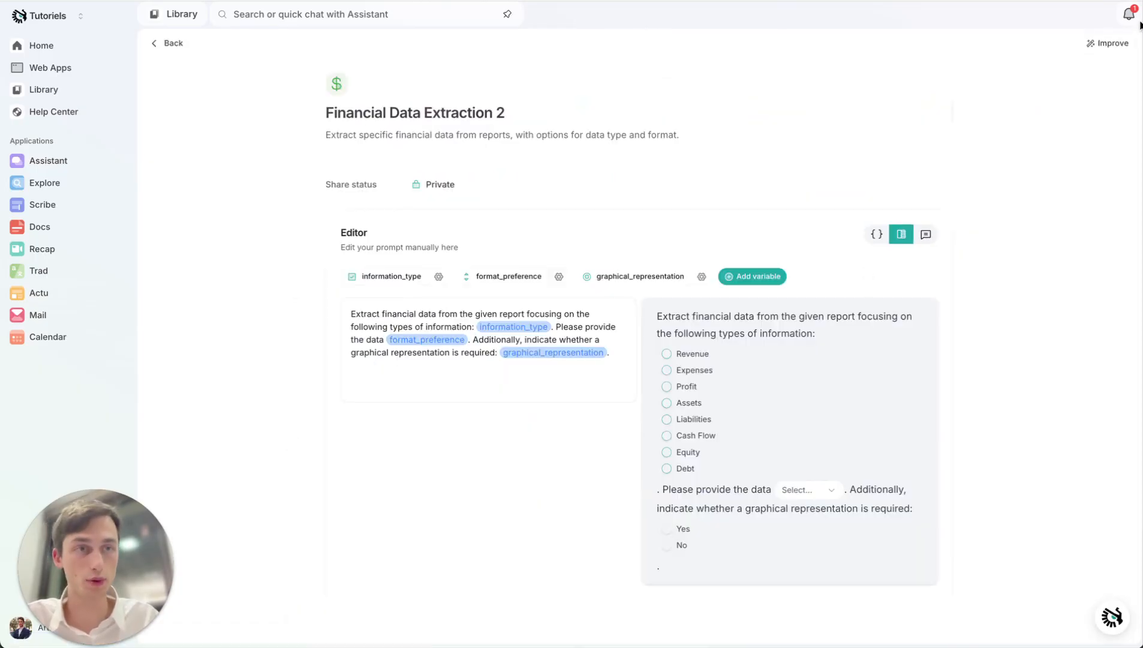
pyautogui.hscroll(-3, 1090, 80)
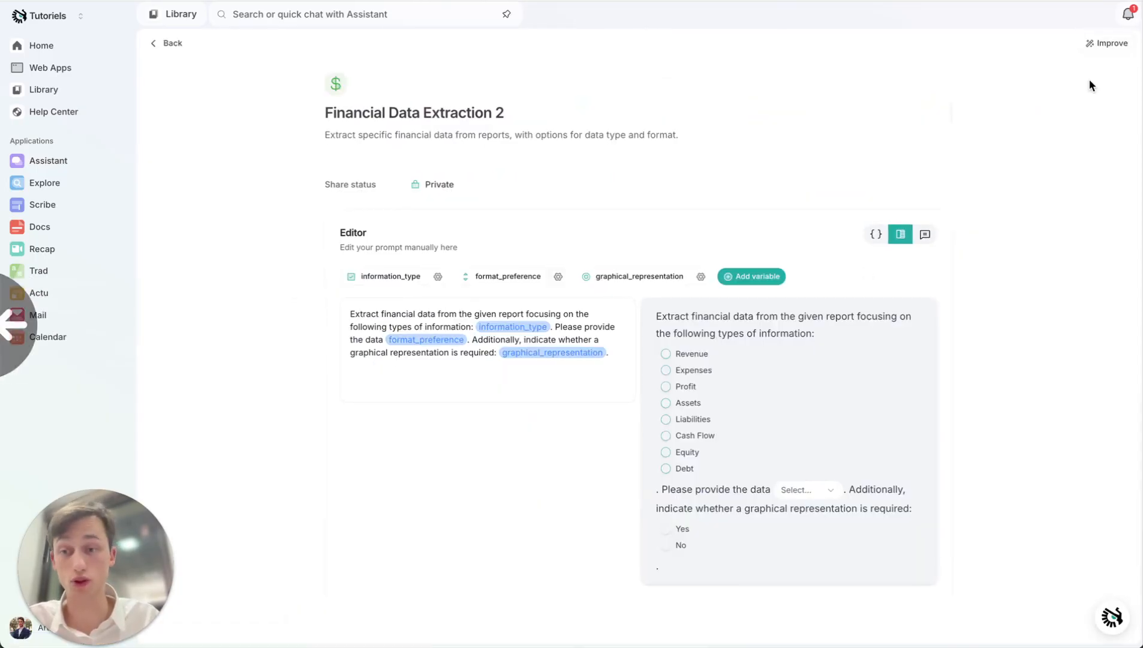